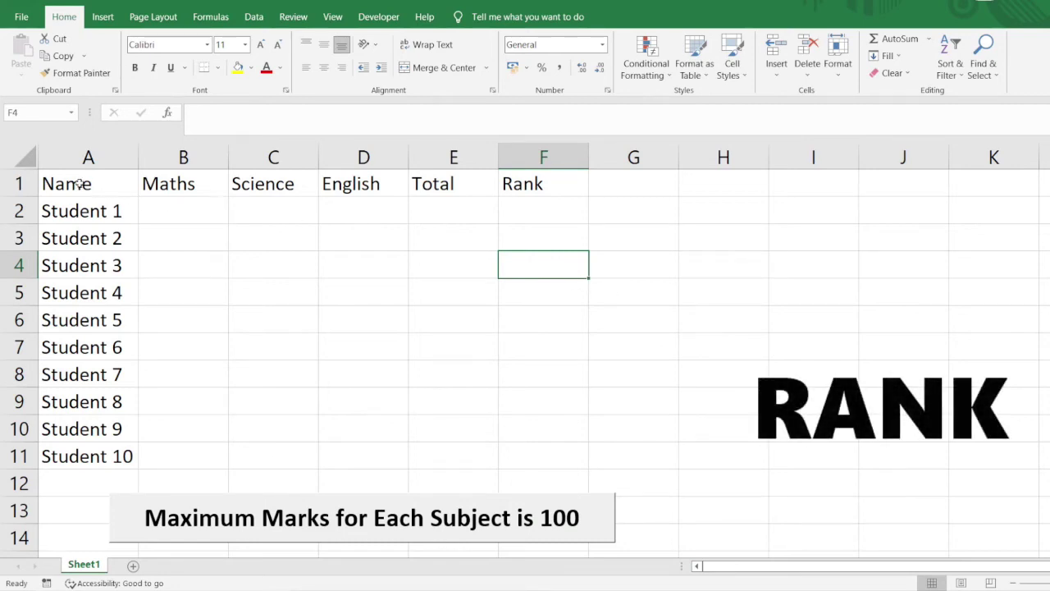
- Survey the marks table and its list of Student 1 to Student 10 names
drag(78, 184, 503, 441)
click(438, 366)
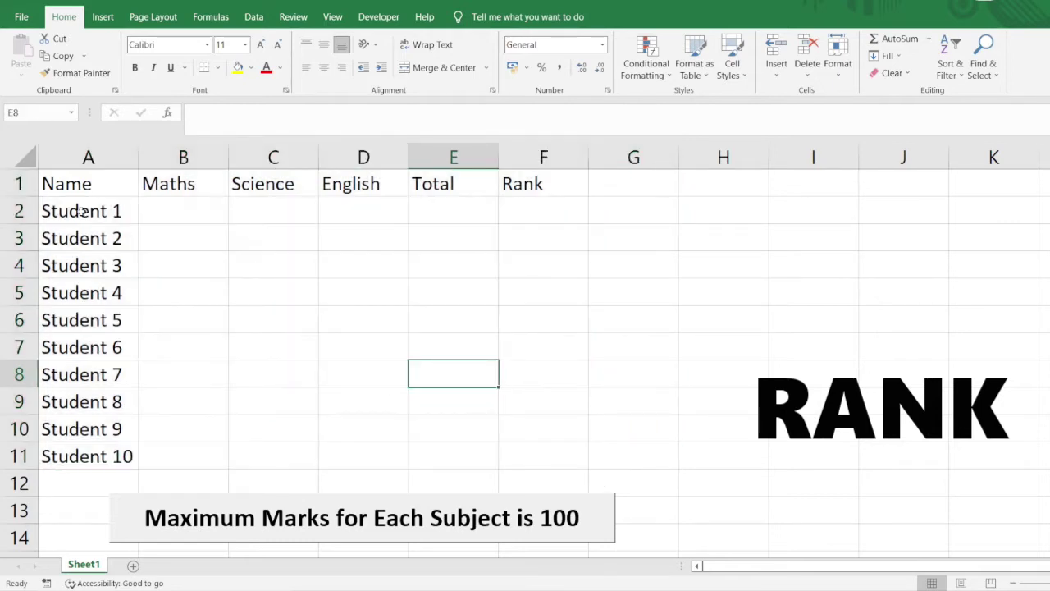
click(73, 159)
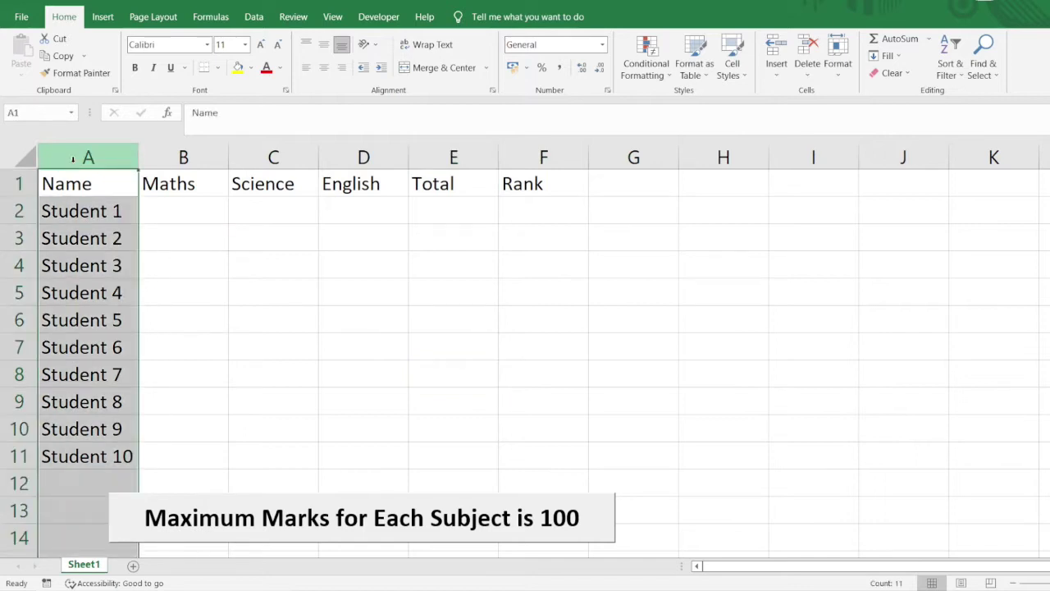
drag(83, 176, 70, 482)
click(103, 211)
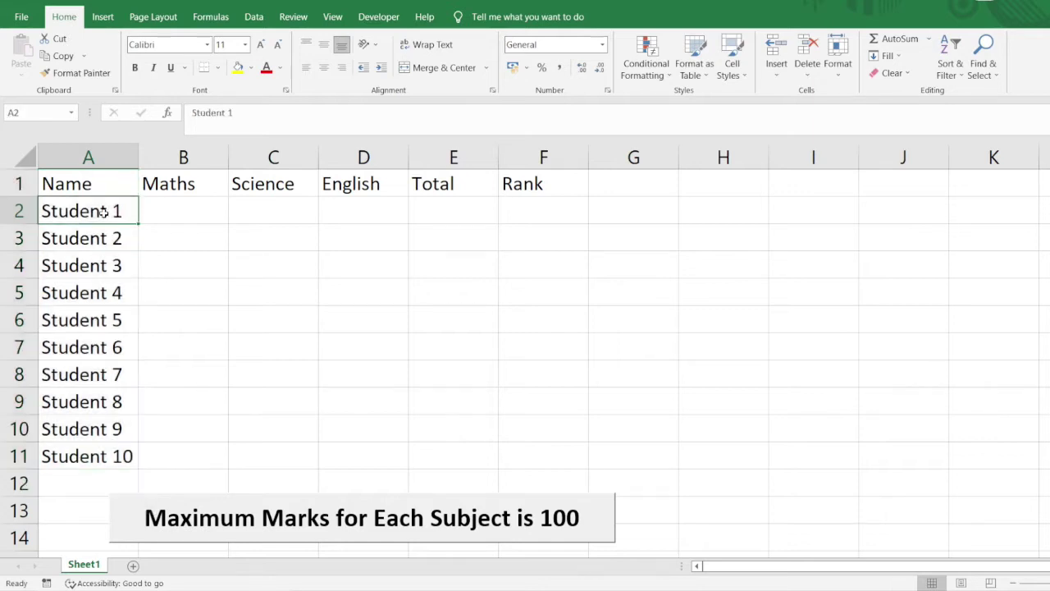
click(82, 237)
click(80, 262)
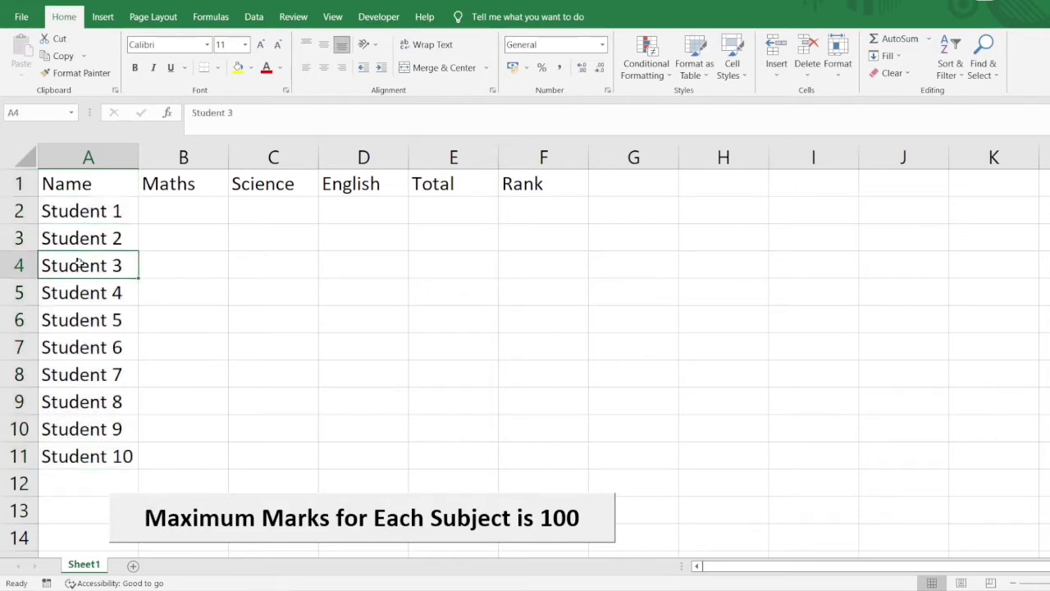
click(84, 154)
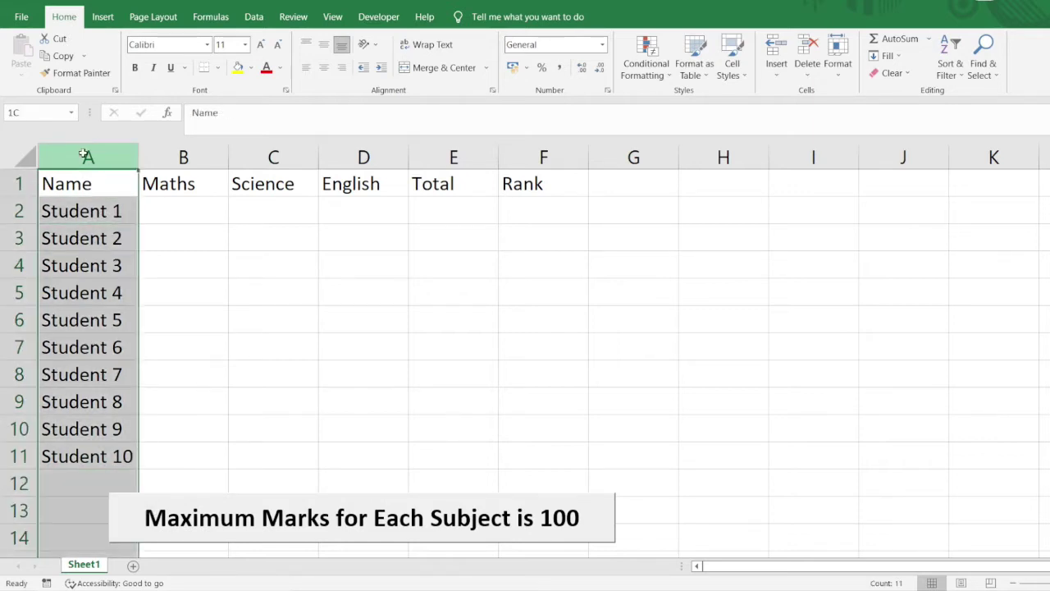
- Review the Maths, Science, English, Total and Rank columns, then select B2:D11
click(185, 206)
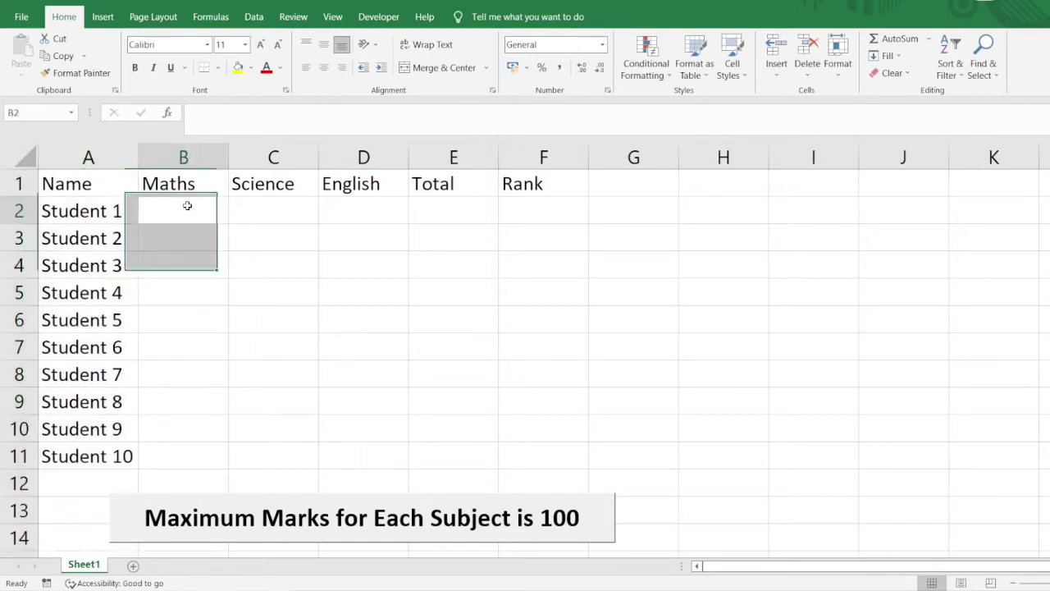
click(179, 154)
click(274, 158)
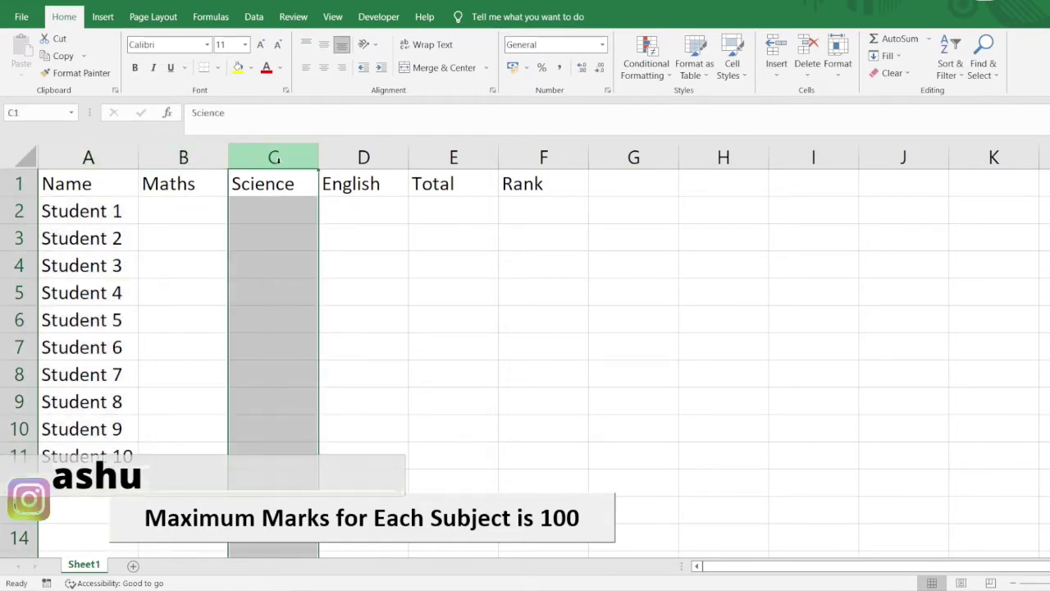
click(376, 156)
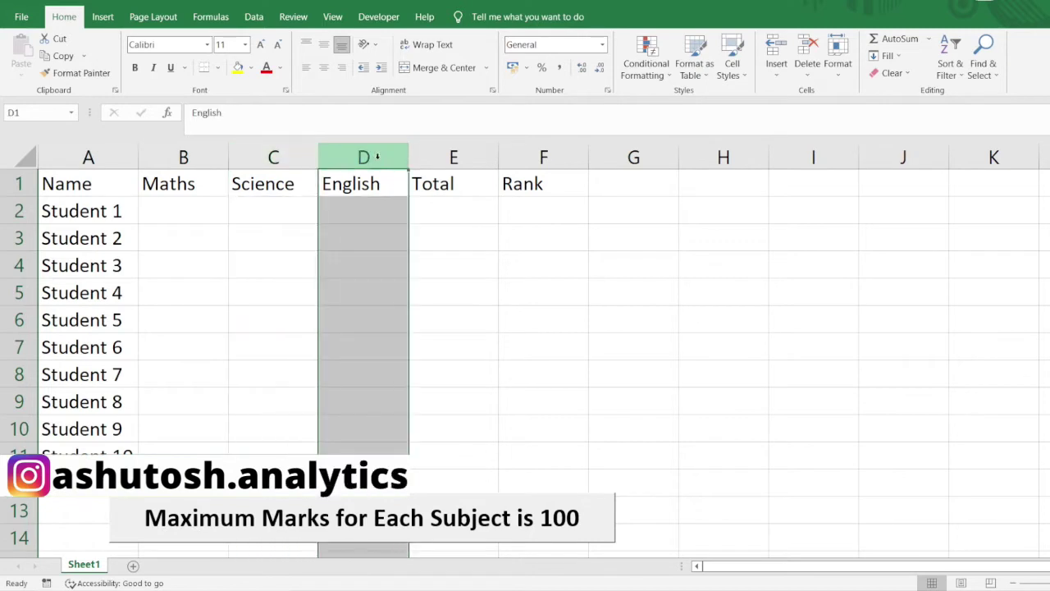
click(443, 157)
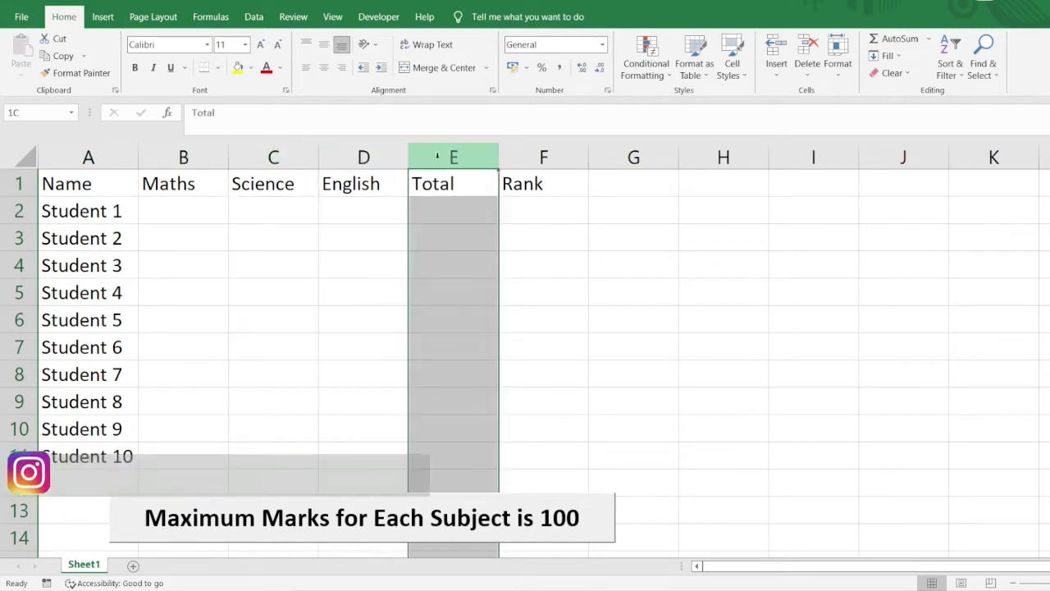
click(461, 206)
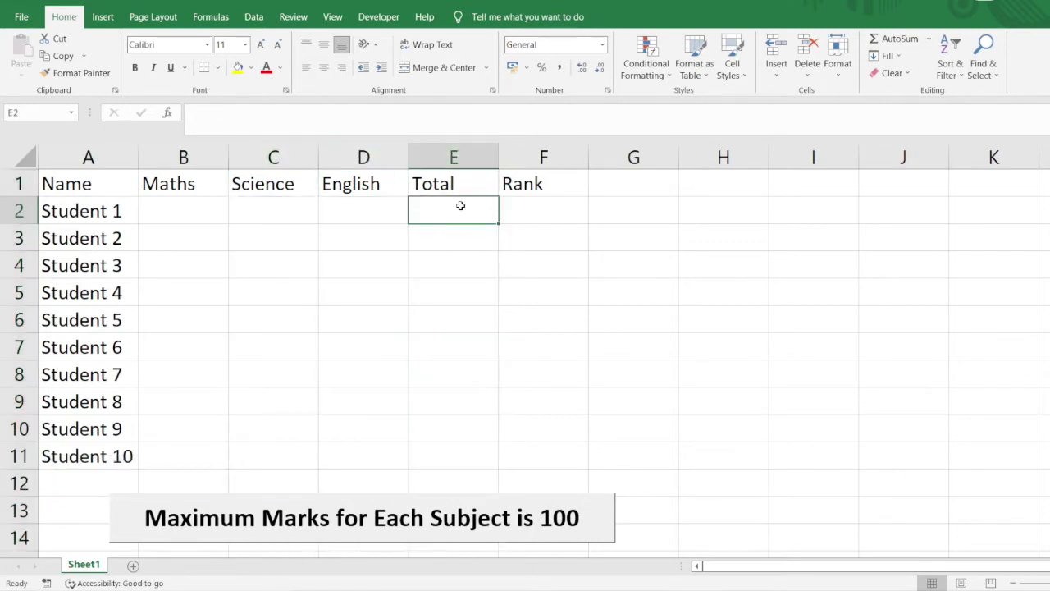
drag(187, 207, 410, 211)
click(533, 212)
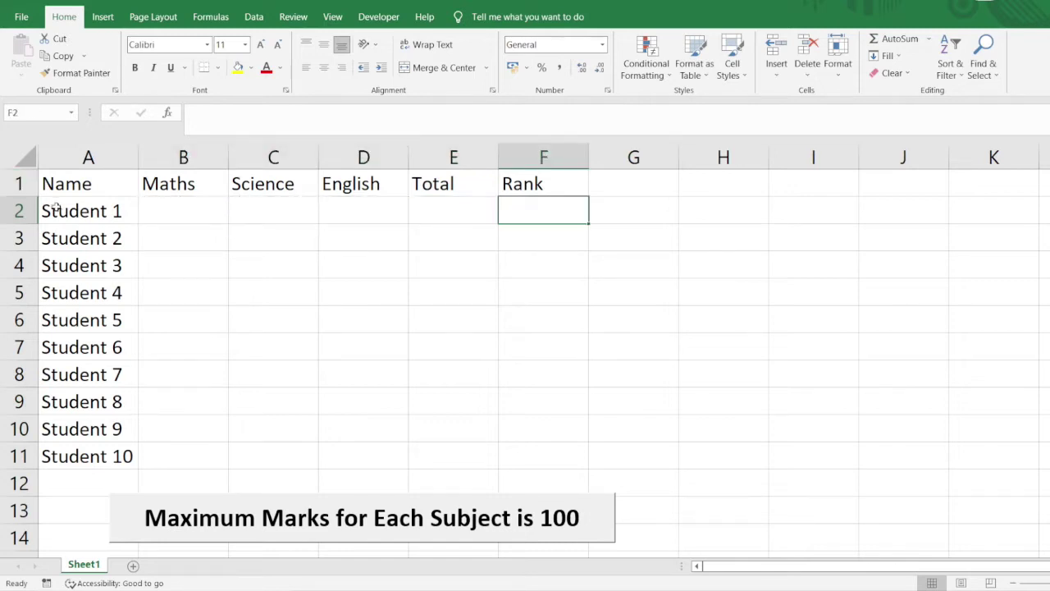
click(58, 210)
click(76, 150)
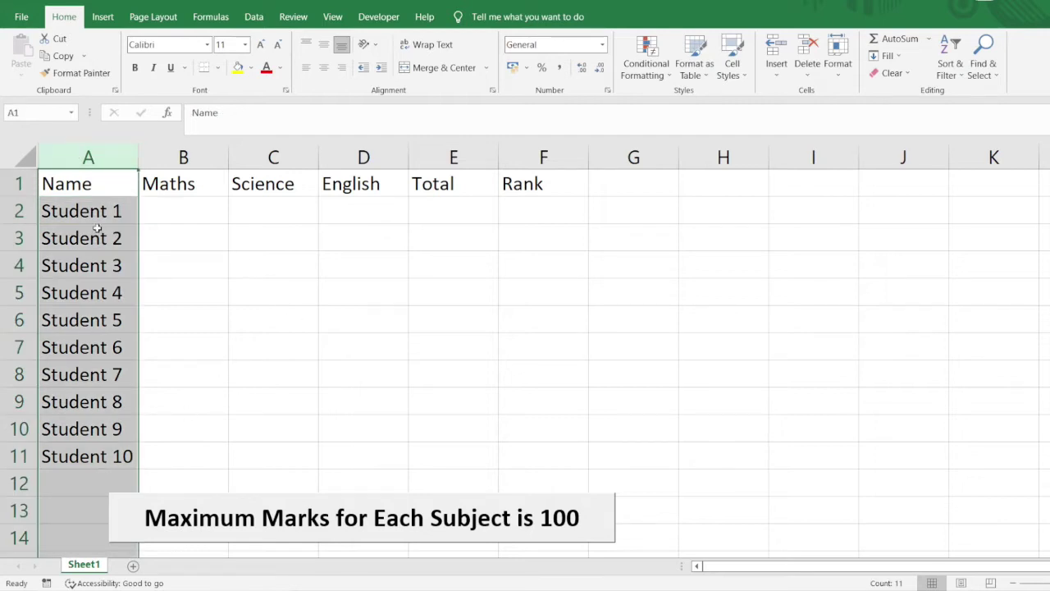
click(157, 209)
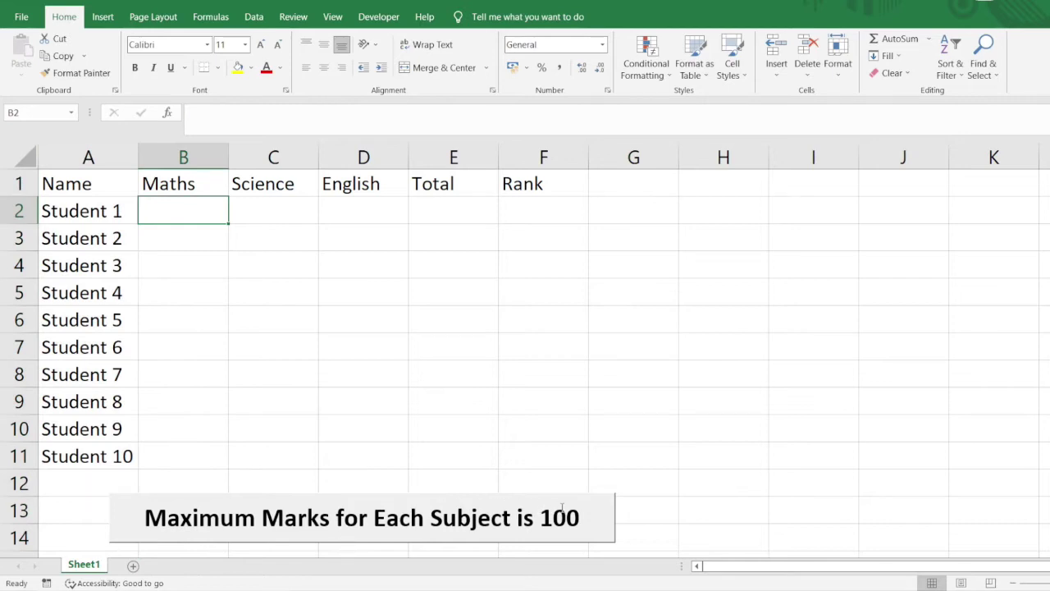
drag(170, 201, 343, 447)
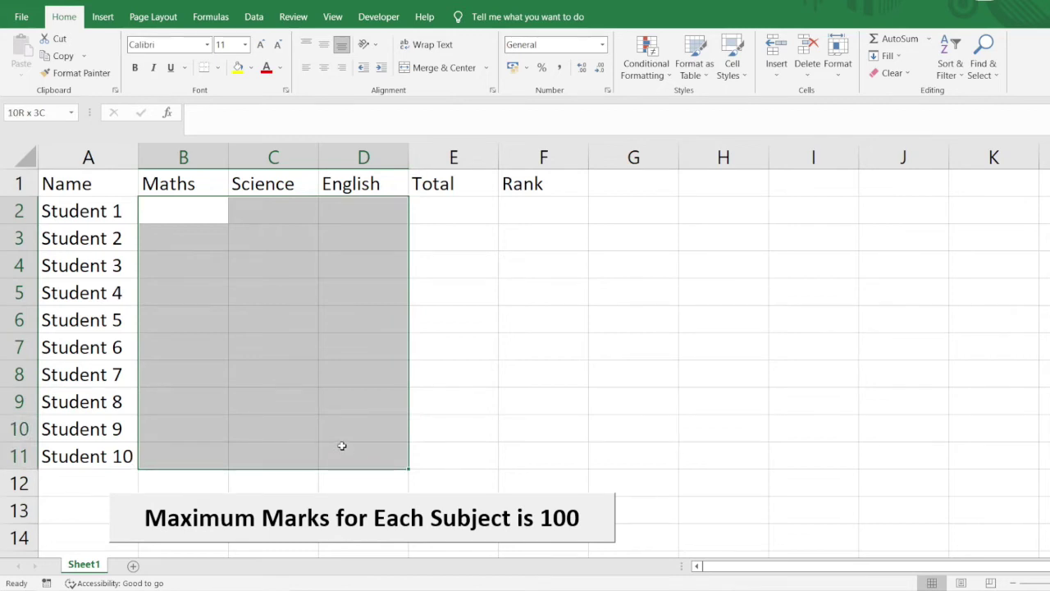
drag(342, 446, 342, 445)
- Enter =RANDBETWEEN(65,100) in cell B2
click(201, 201)
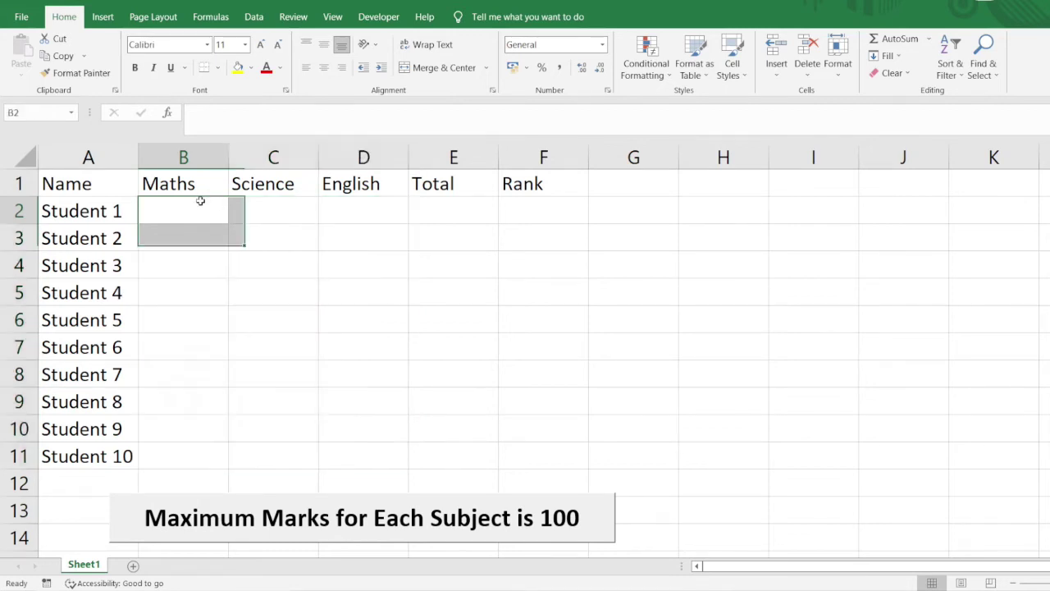
text(=r)
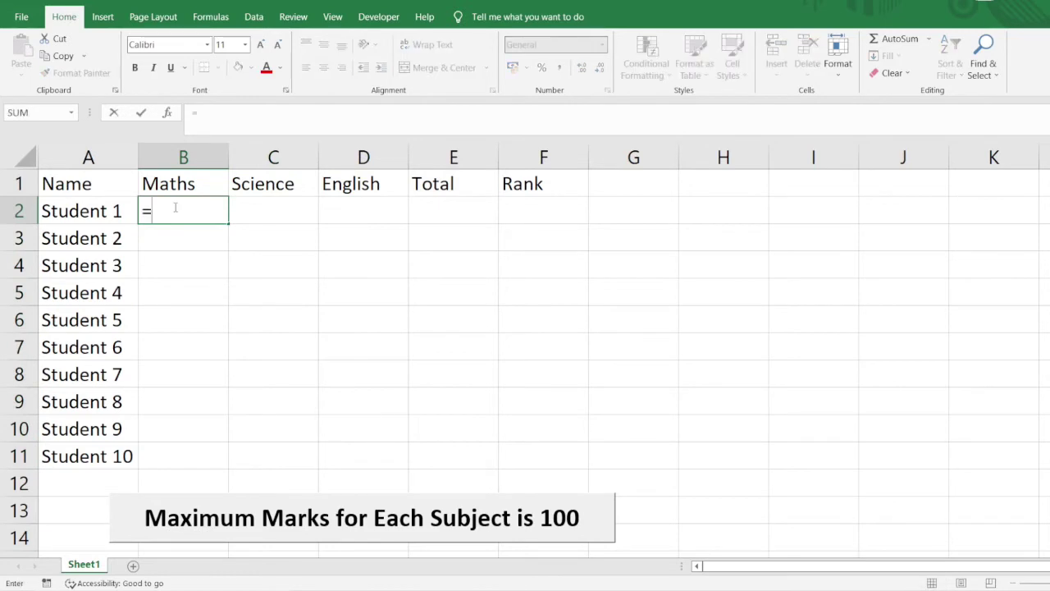
text(and)
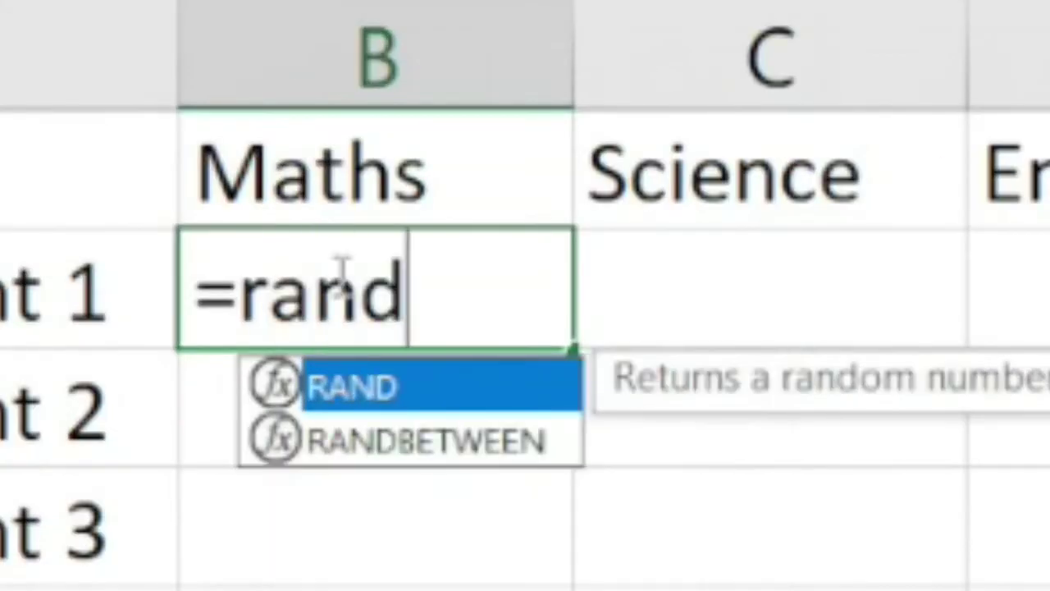
text(between()
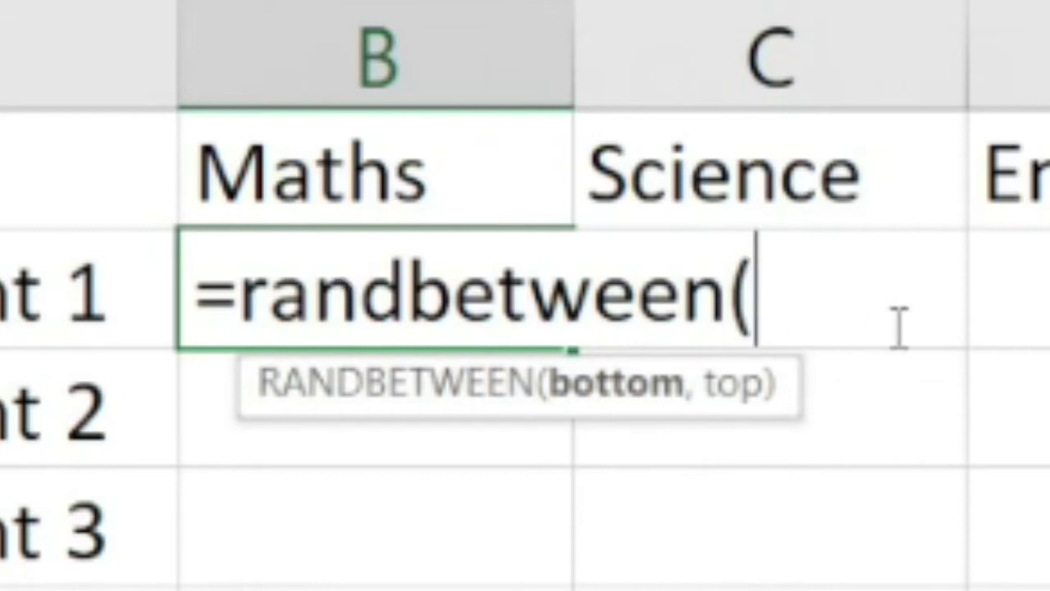
text(65)
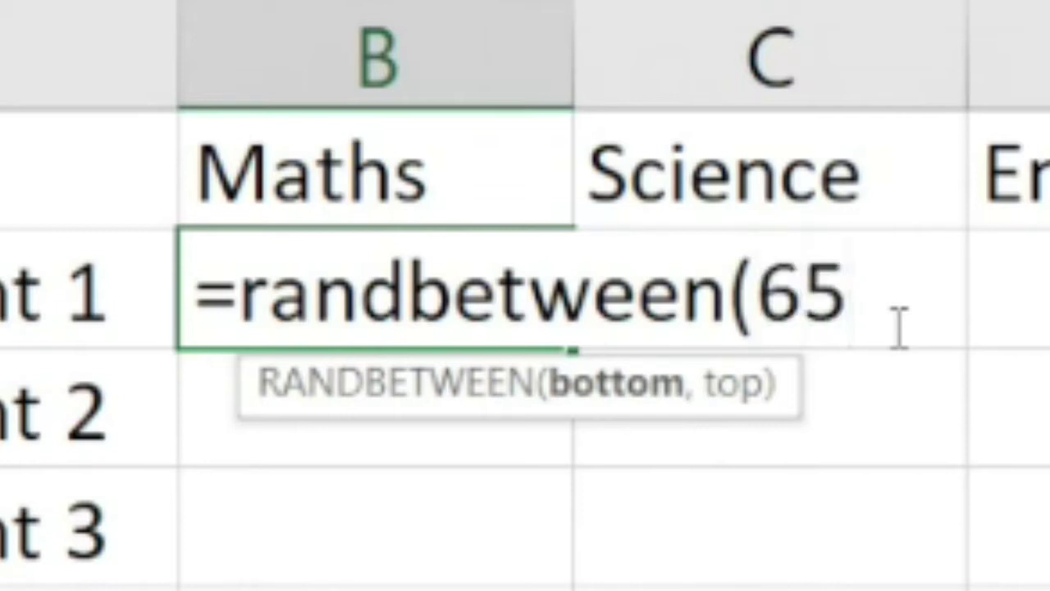
text(,100)
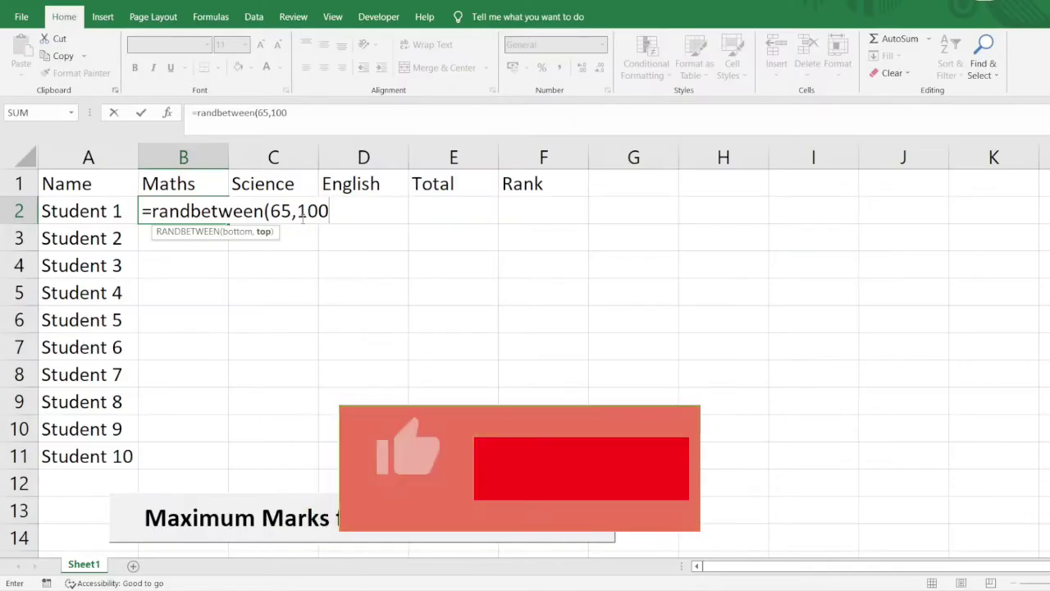
text())
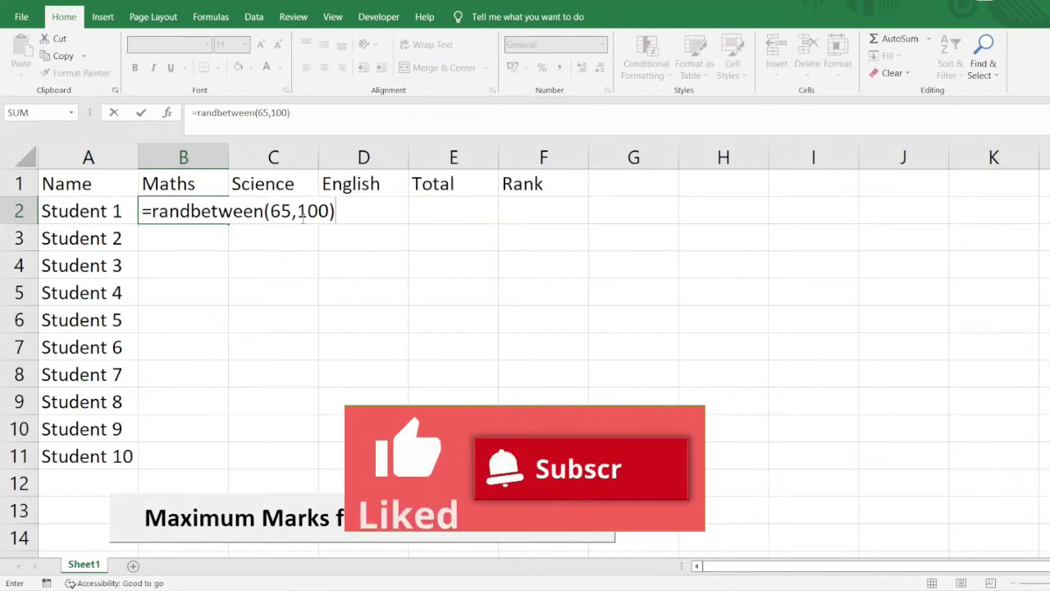
key(Return)
- Copy the random-mark formula down to row 11 and across to English, selecting B2:D11
click(193, 205)
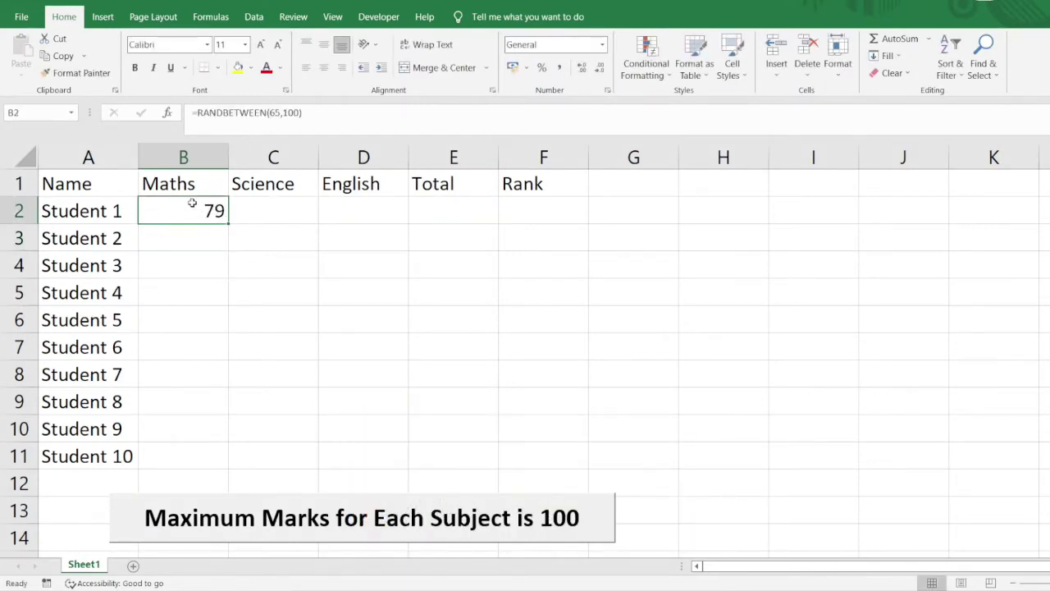
drag(228, 224, 370, 468)
click(192, 204)
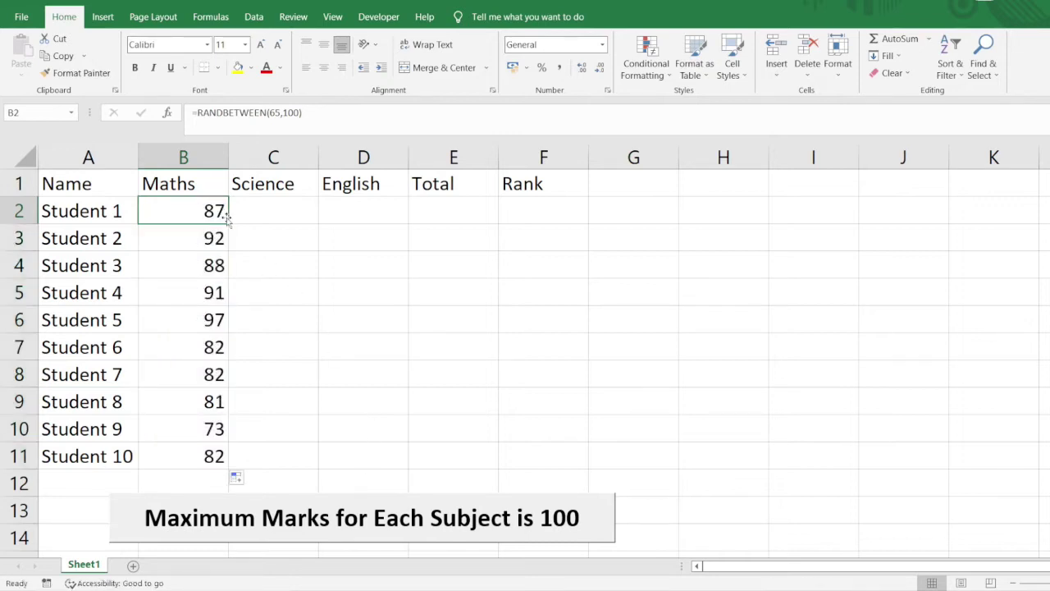
drag(227, 217, 415, 477)
click(187, 205)
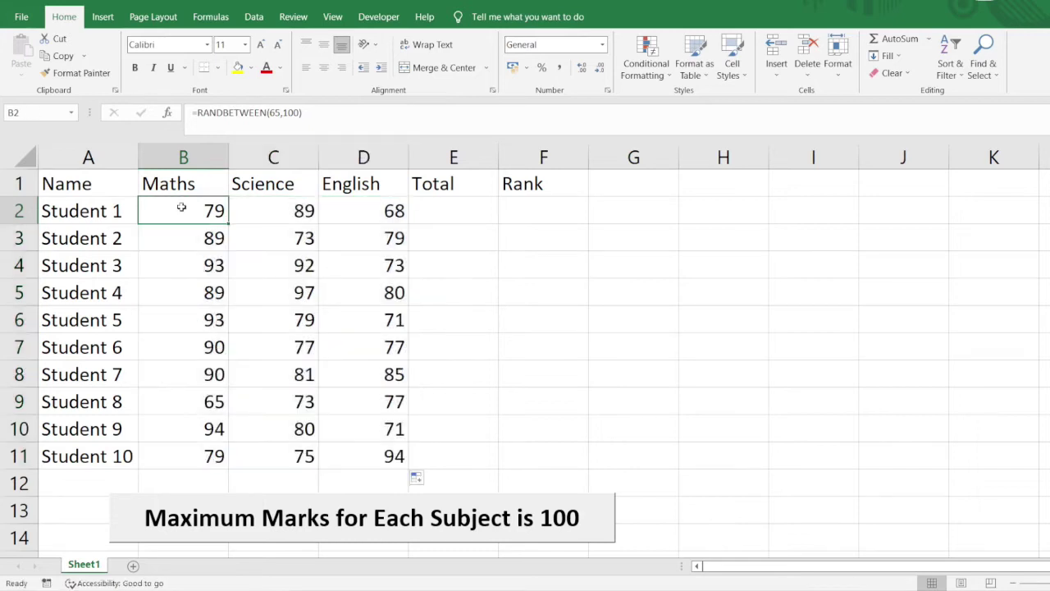
drag(182, 207, 365, 446)
- Paste B2:D11 over itself as values, fixing Student 1's marks at 94, 79 and 65
key(ctrl+c)
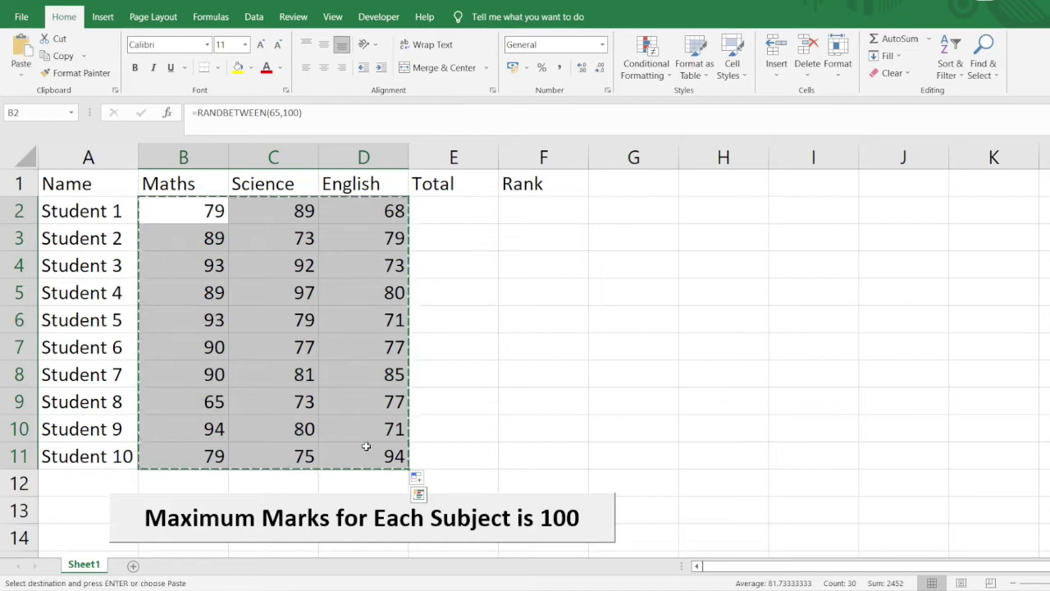
key(ctrl+v)
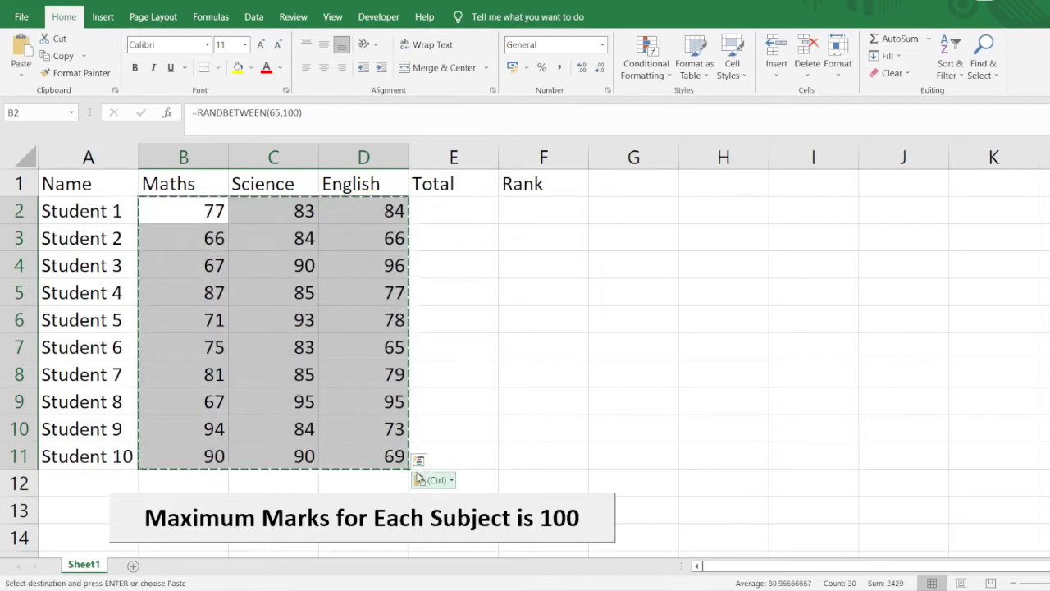
click(432, 480)
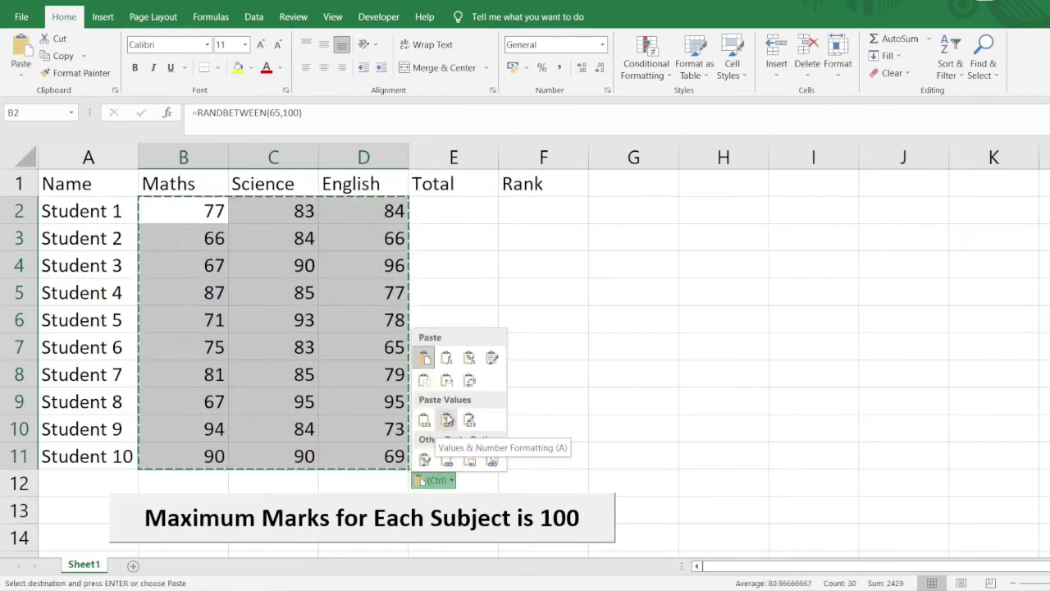
click(447, 419)
click(212, 211)
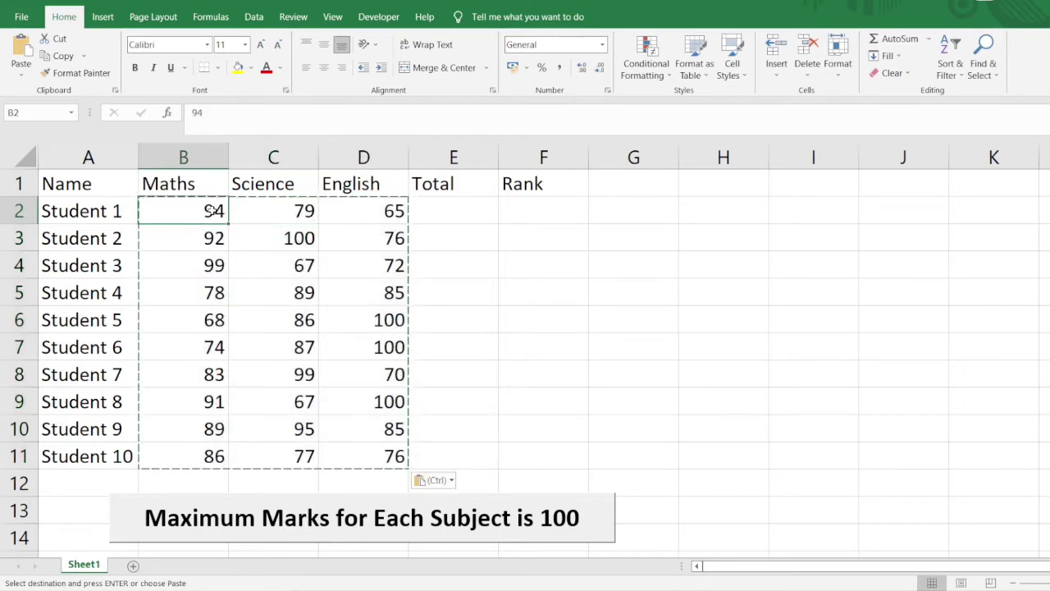
- Enter =SUM(B2:D2) in E2 and copy it down to E11, totals 238 through 239
double_click(444, 213)
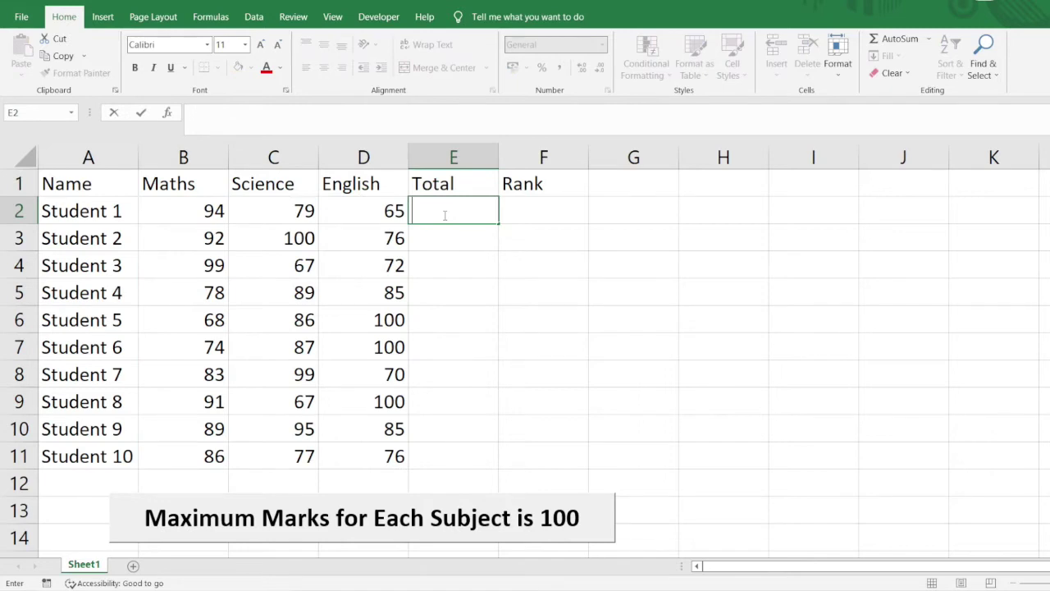
text(=)
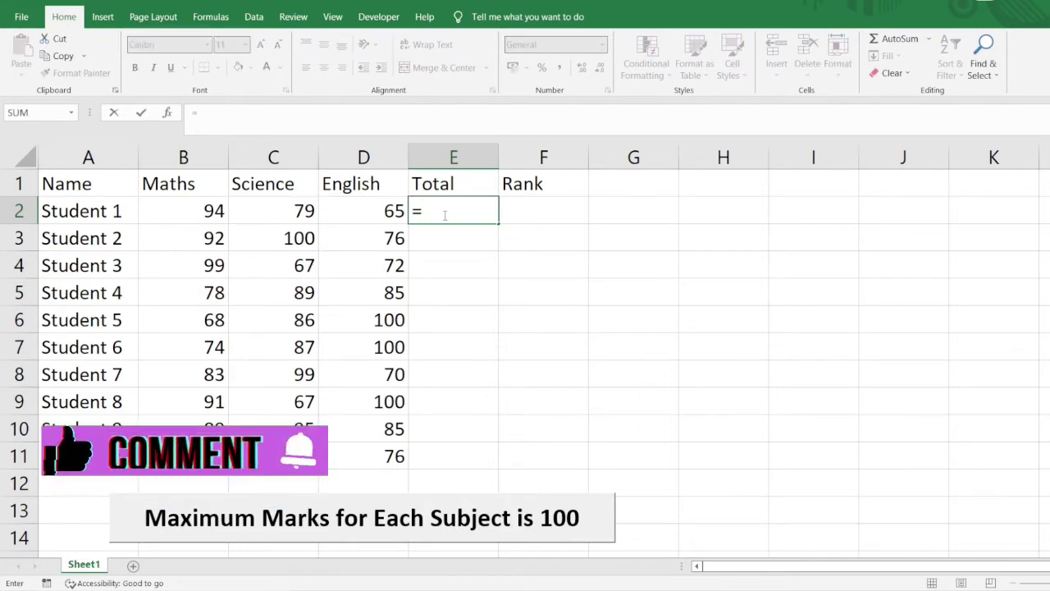
text(sum()
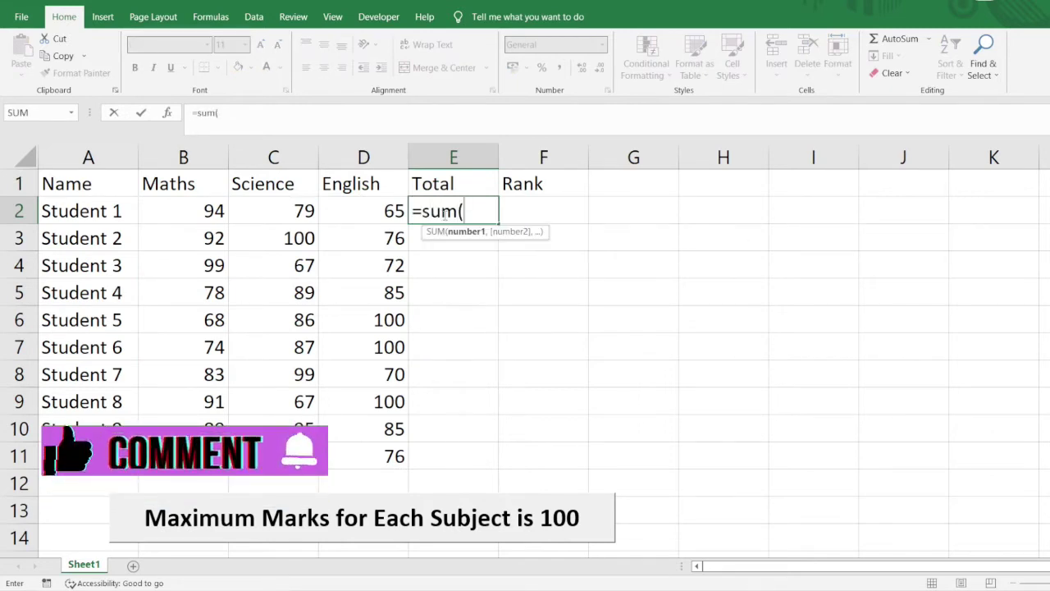
drag(202, 209, 370, 209)
key(Return)
click(459, 218)
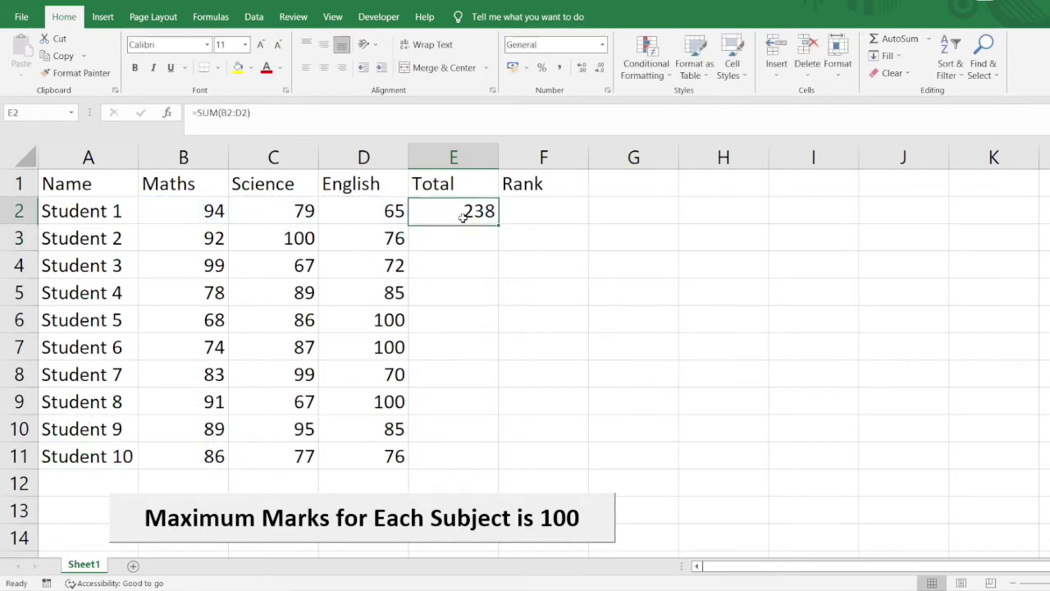
drag(498, 224, 508, 471)
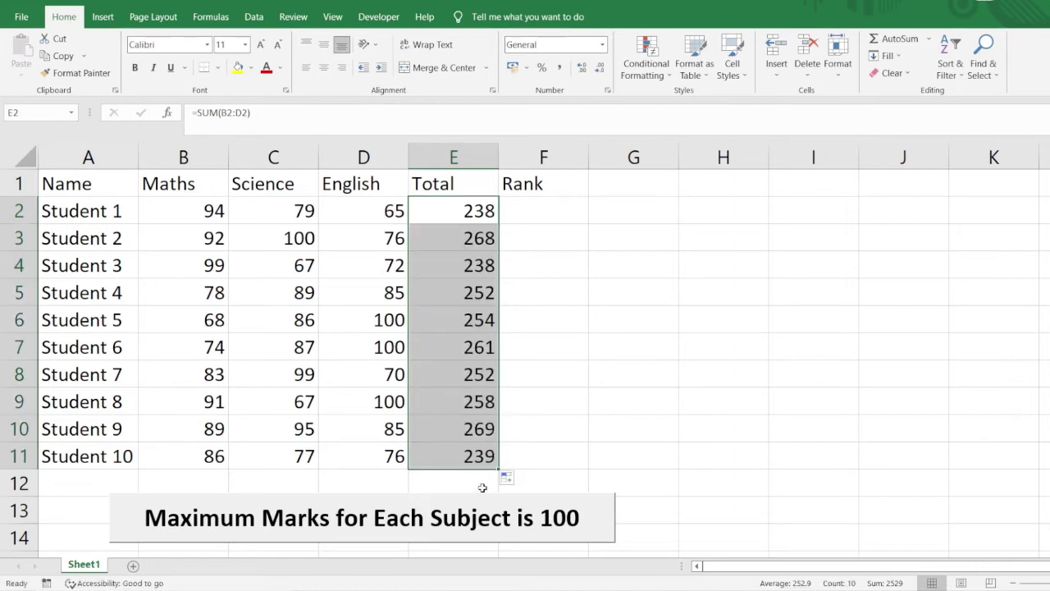
click(459, 457)
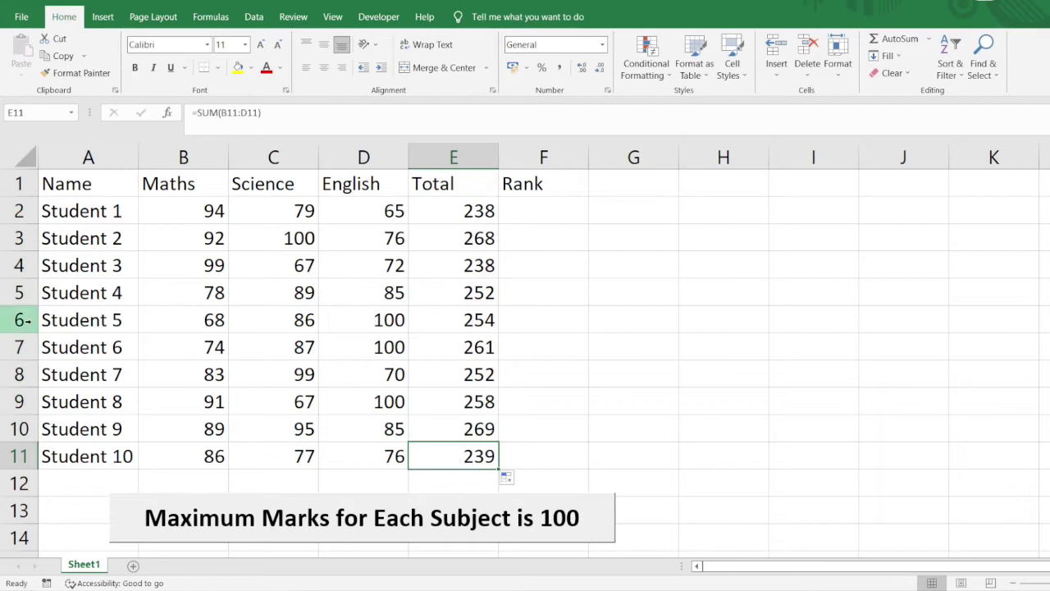
click(86, 157)
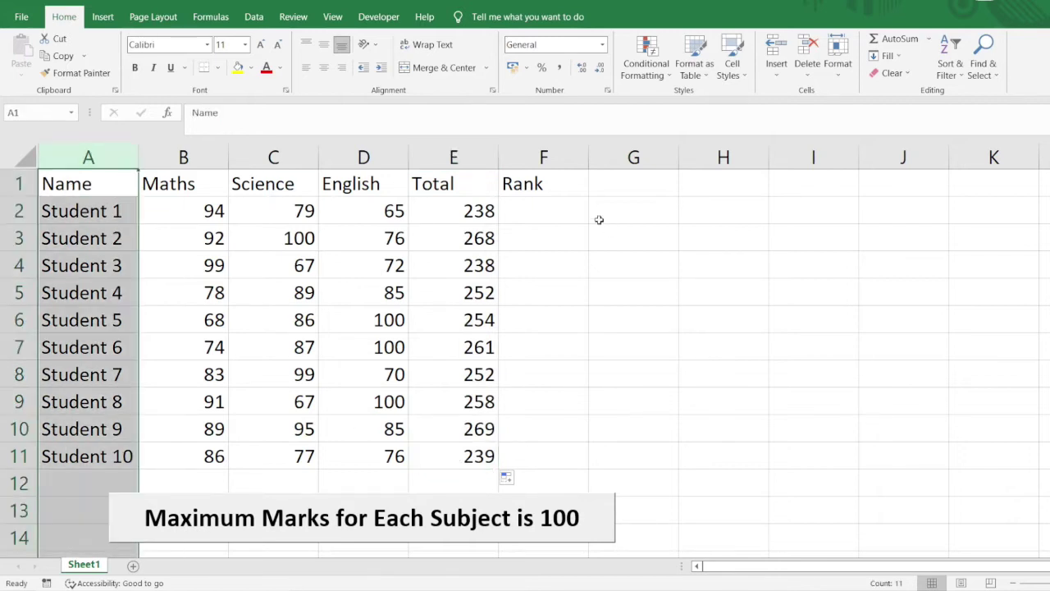
- Start Student 1's rank in F2 as =RANK(E2,E2:E11), correcting a typo first
click(557, 199)
click(549, 151)
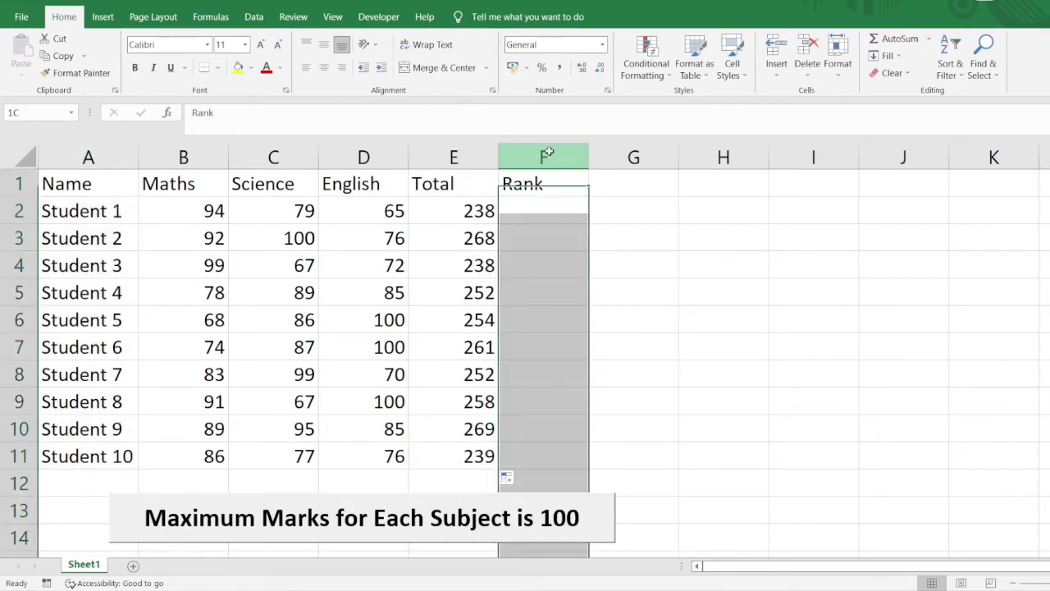
click(545, 262)
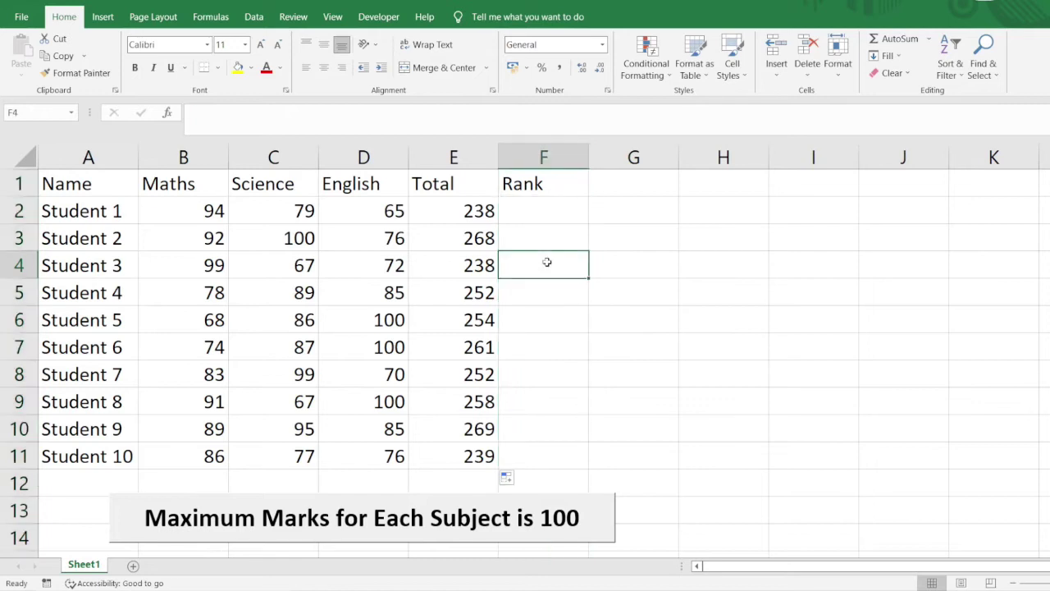
click(541, 220)
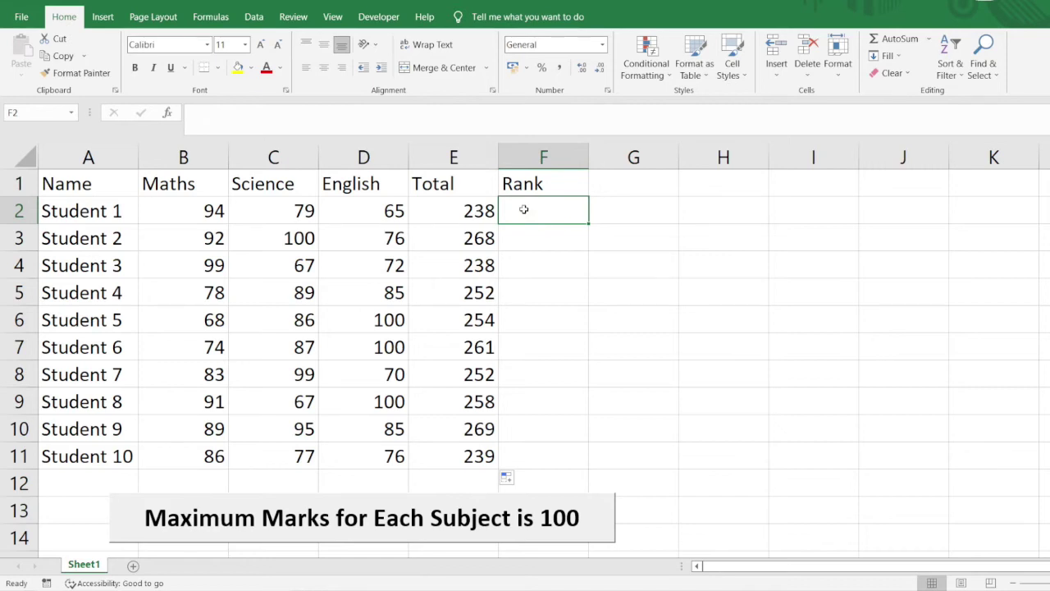
double_click(523, 209)
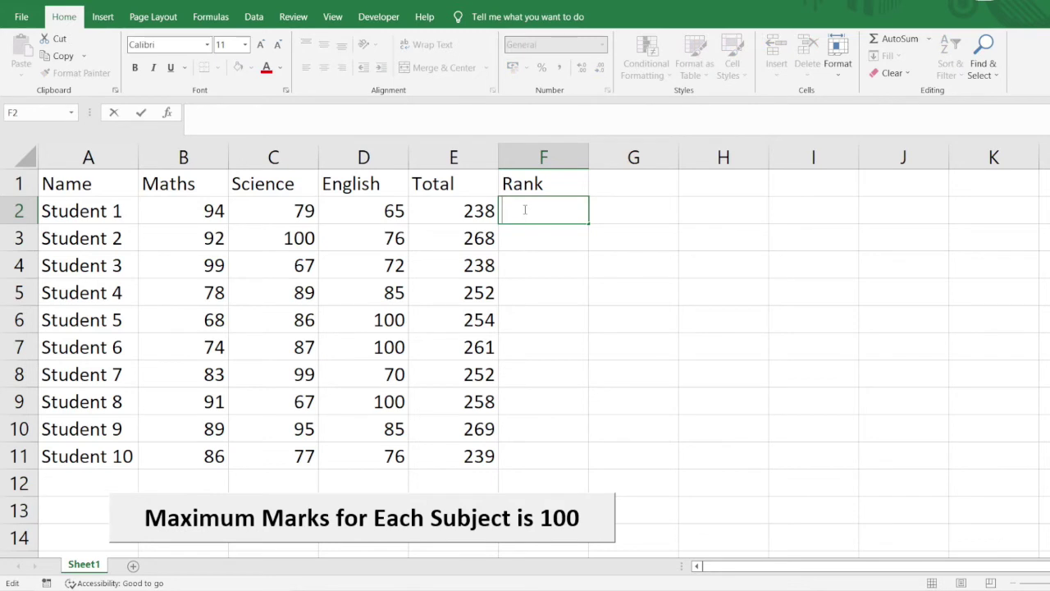
text(rank)
key(BackSpace)
key(BackSpace)
key(BackSpace)
key(BackSpace)
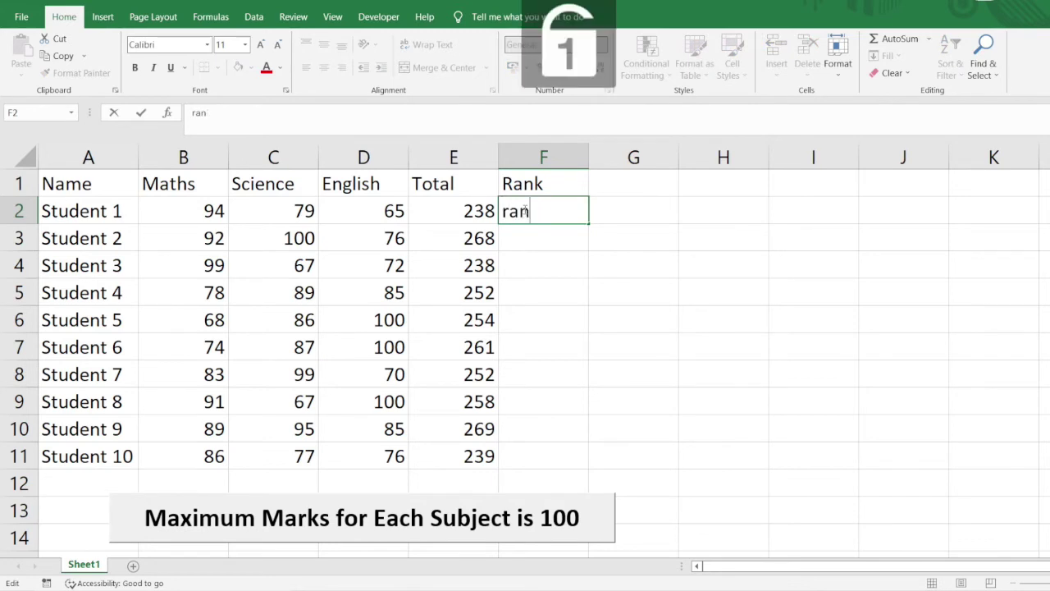
text(=)
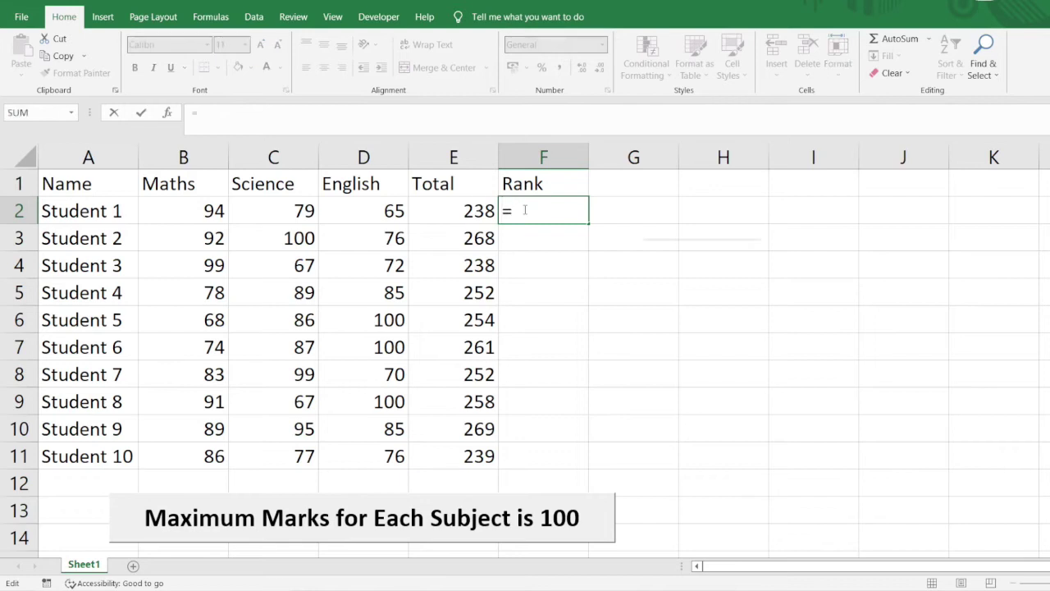
text(rank()
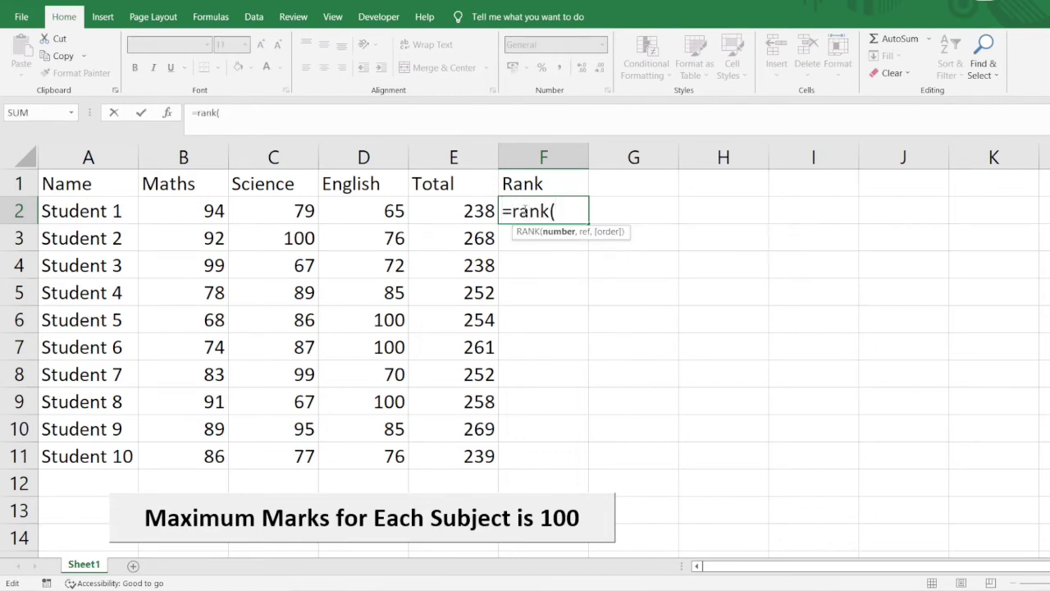
click(466, 211)
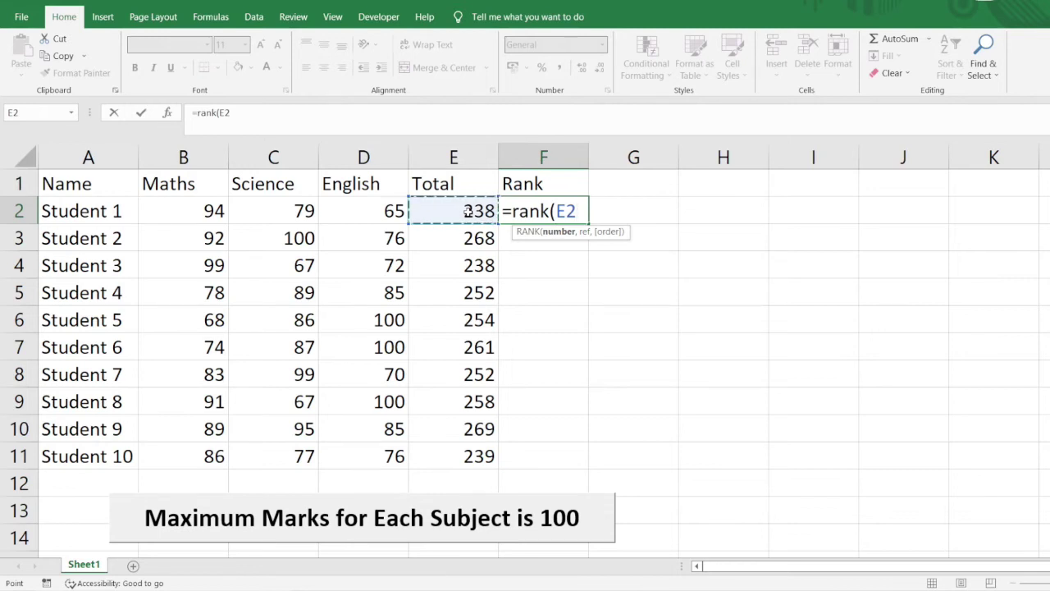
text(,)
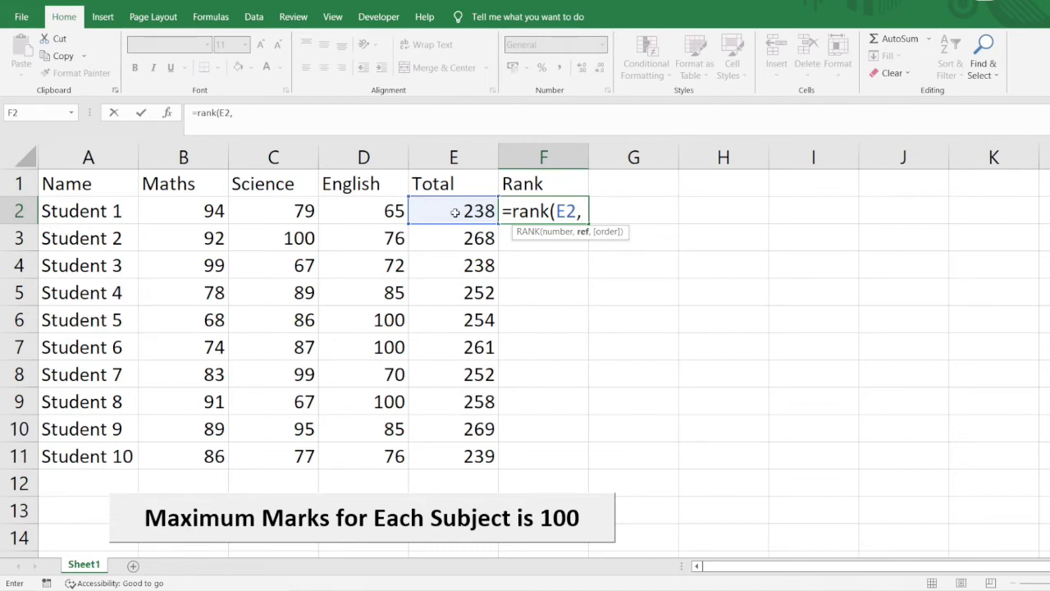
drag(454, 213, 464, 450)
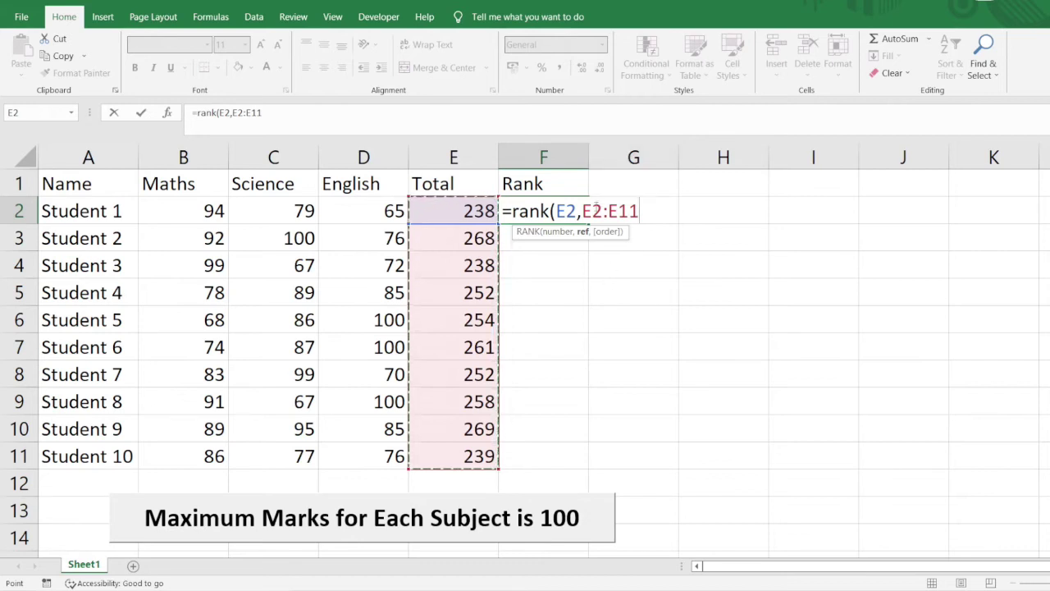
- Lock the range to $E$2:$E$11 and commit, giving Student 1 rank 9
key(F2)
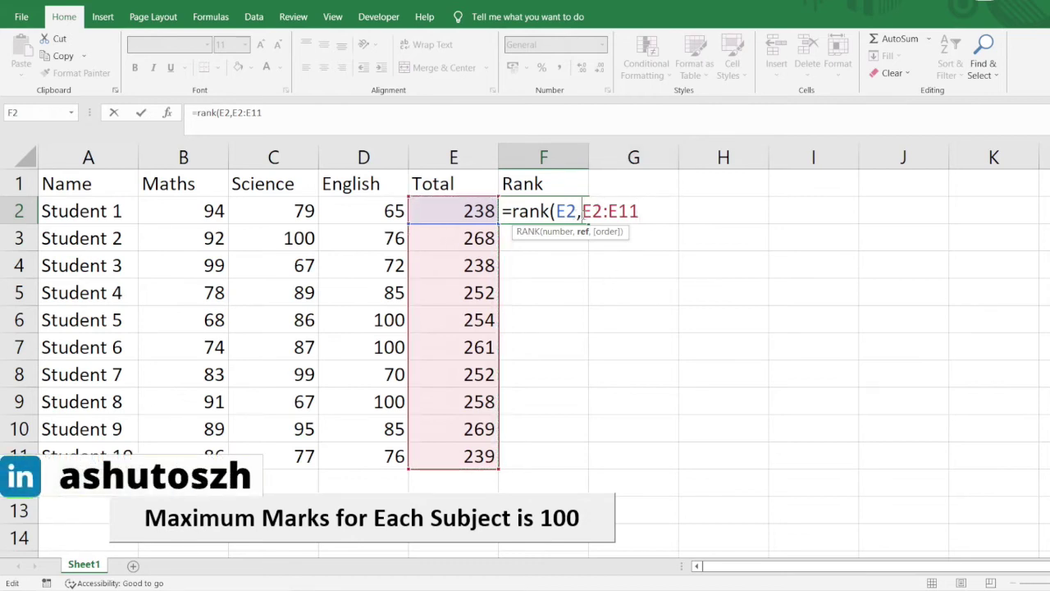
text($E)
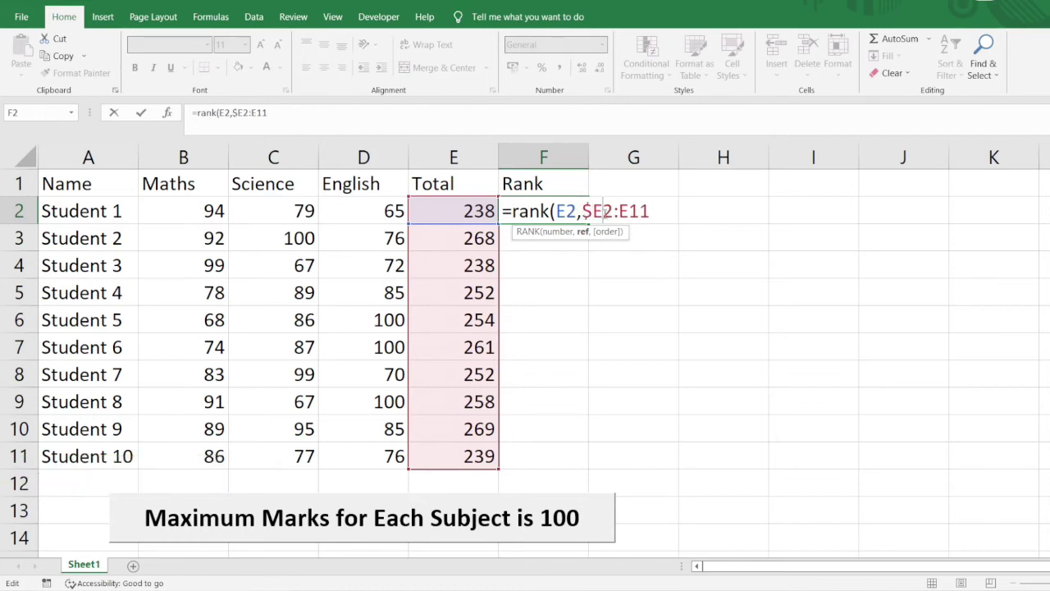
text($)
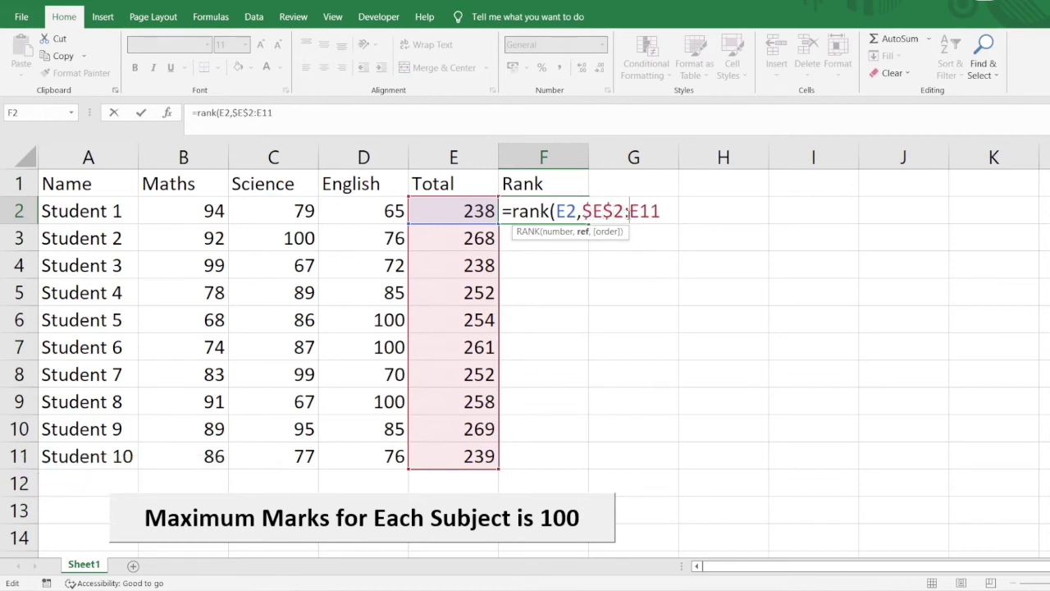
click(629, 211)
text($)
click(654, 212)
text($E$)
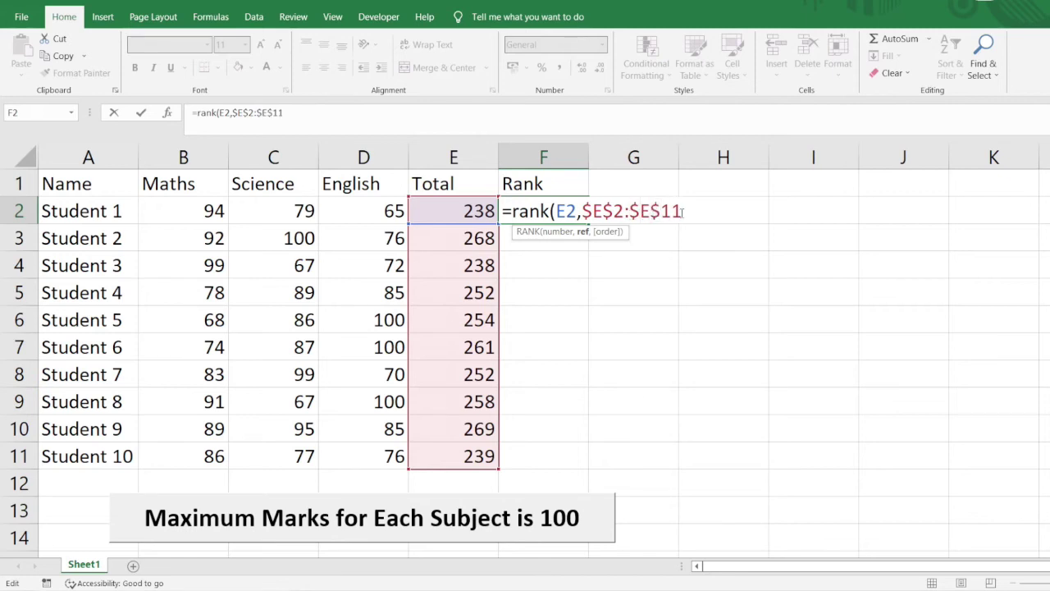
key(Return)
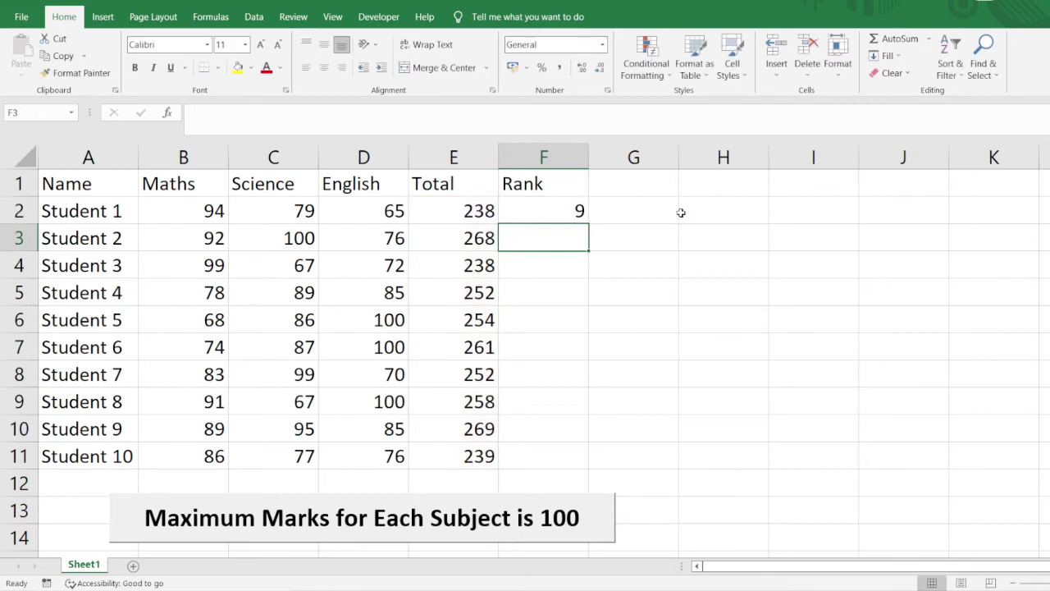
click(568, 210)
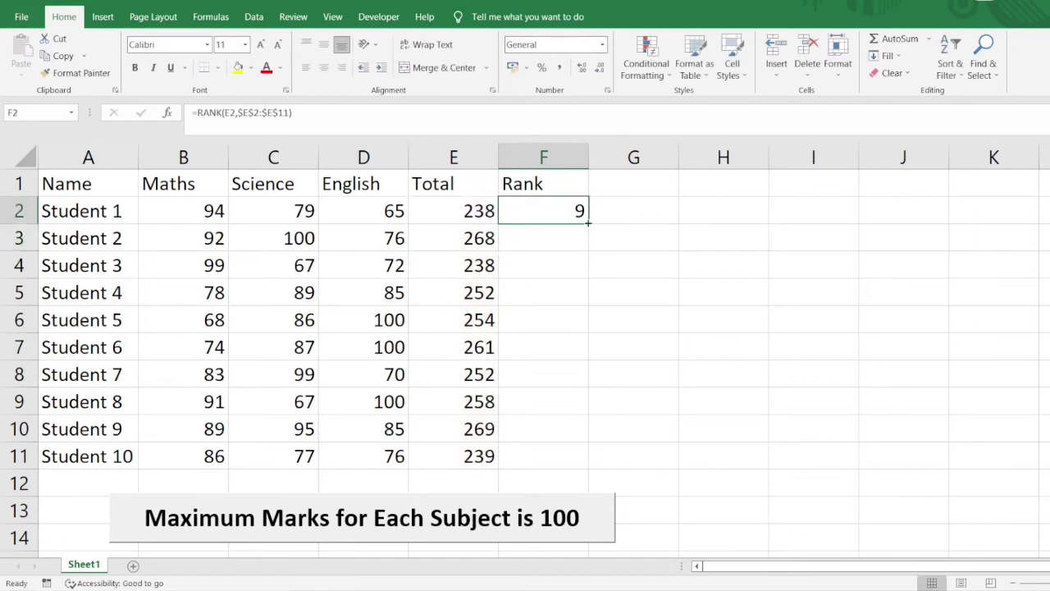
drag(587, 223, 588, 468)
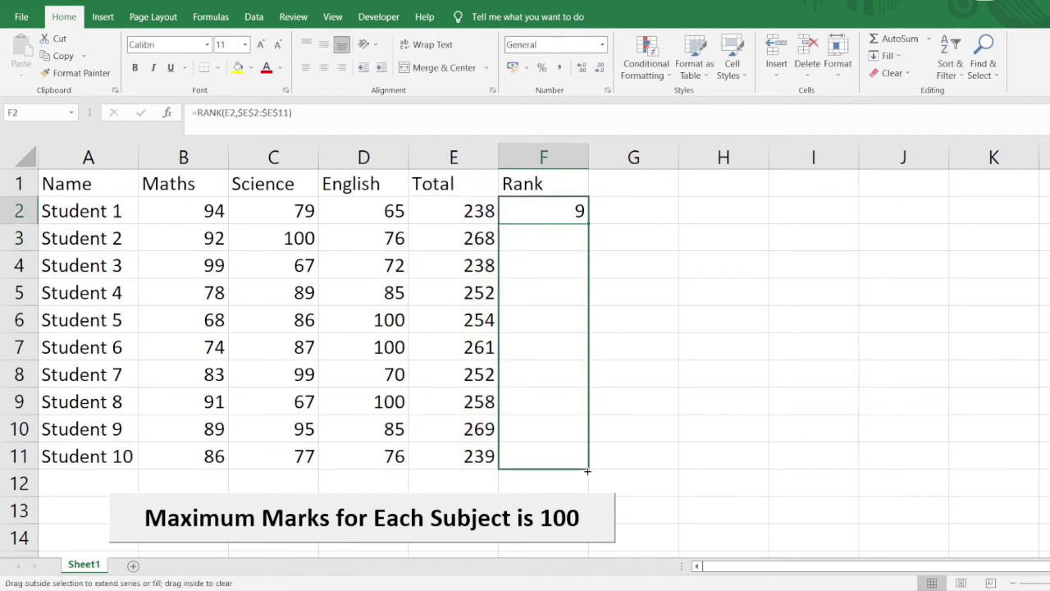
drag(587, 470, 588, 470)
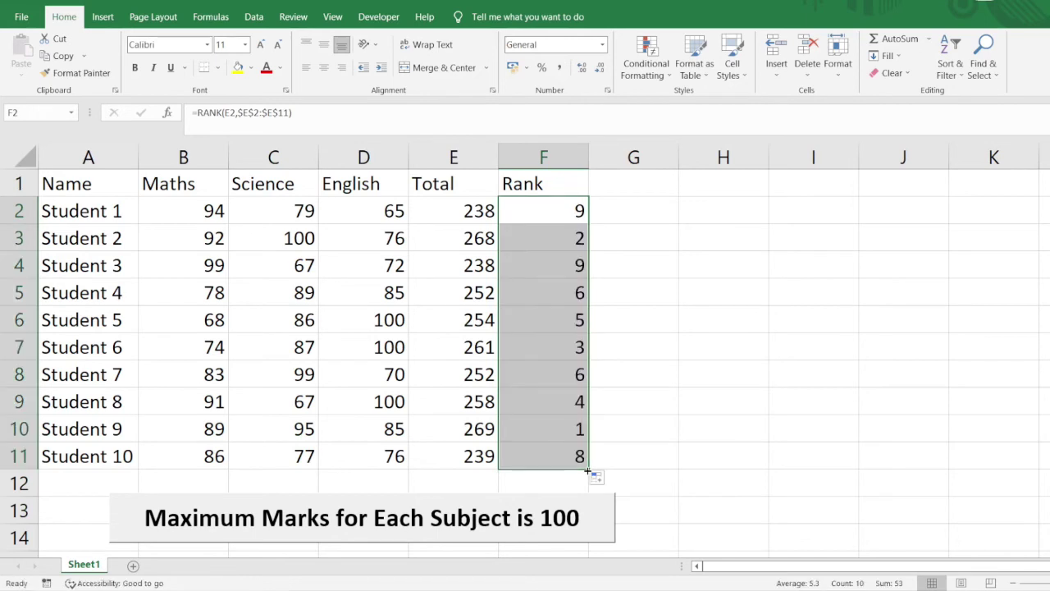
click(567, 423)
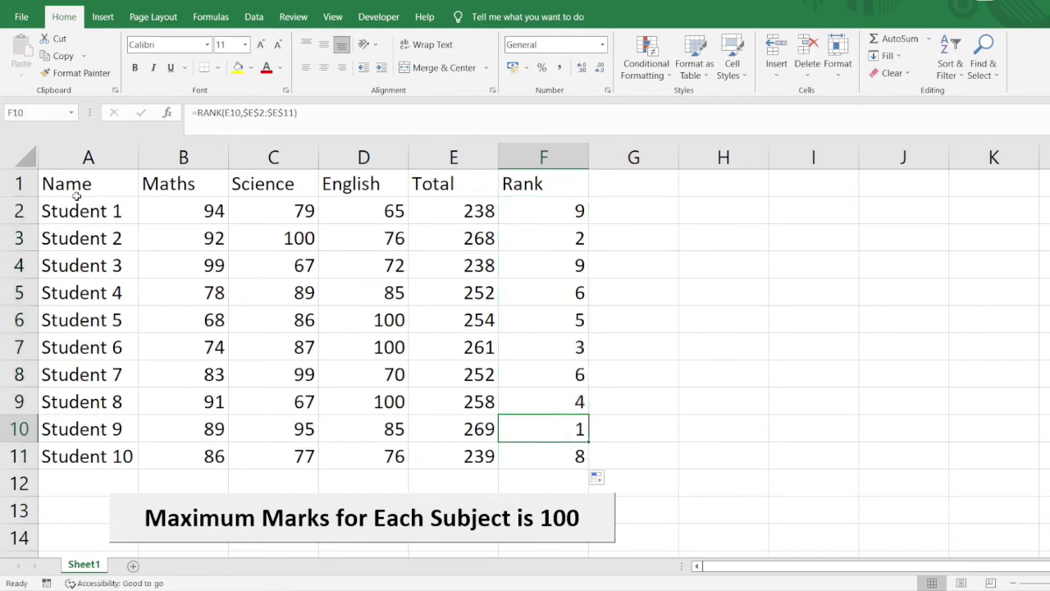
drag(75, 195, 542, 464)
click(543, 459)
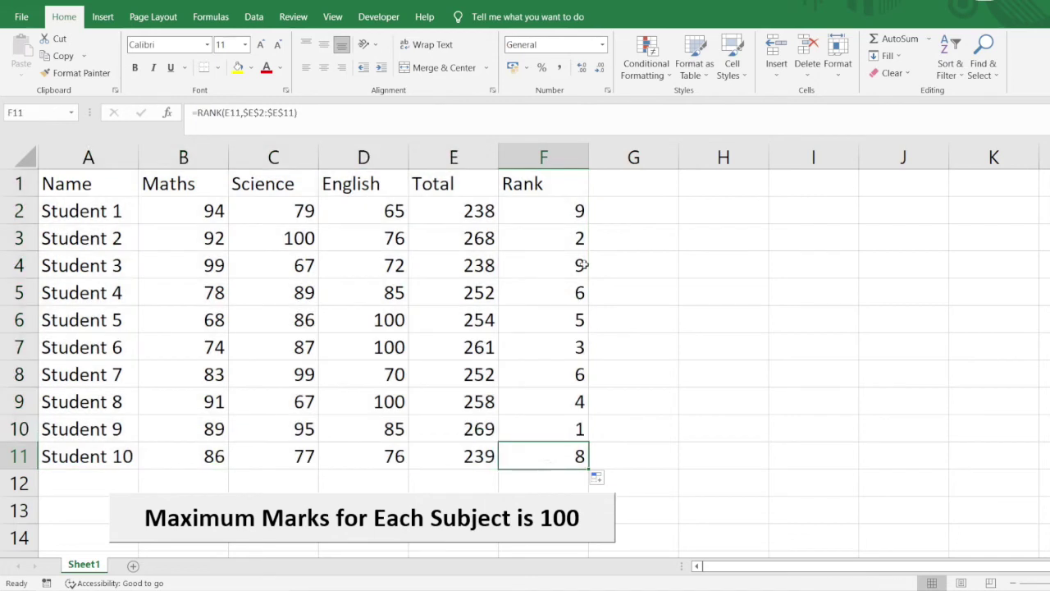
click(638, 215)
text(=)
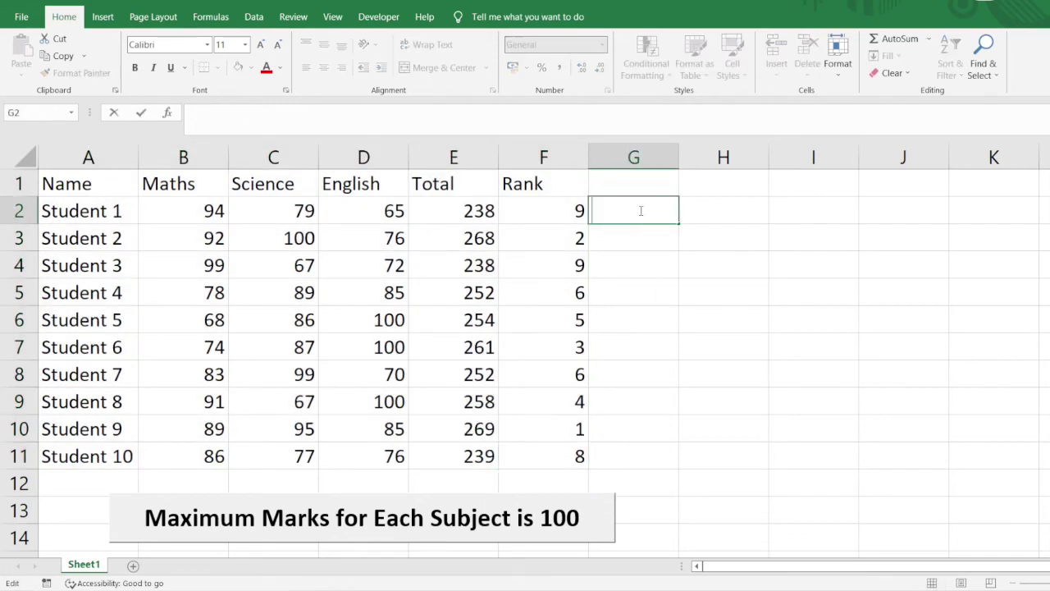
key(Escape)
click(530, 436)
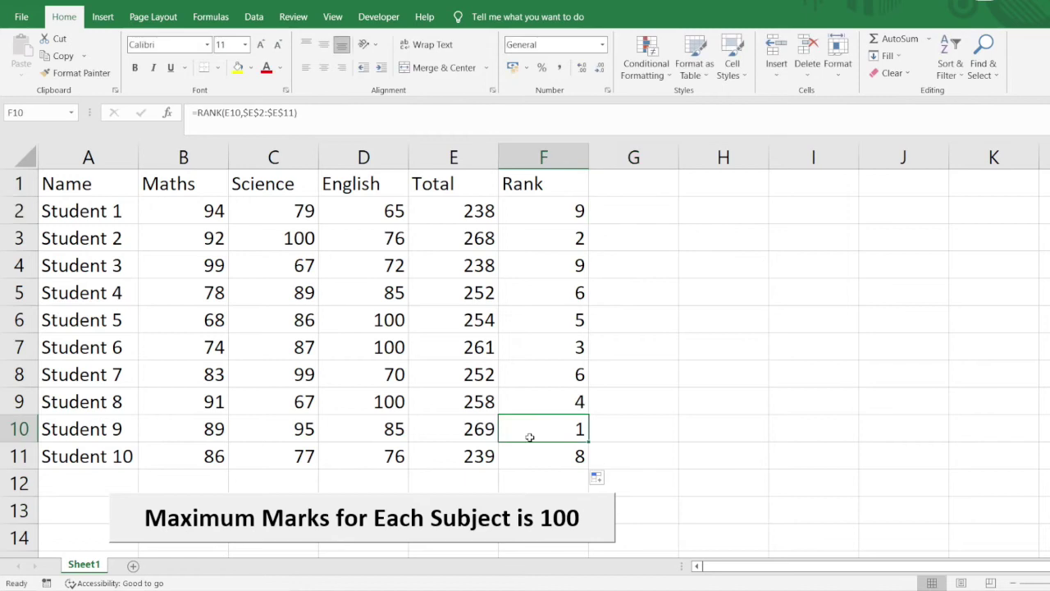
click(488, 429)
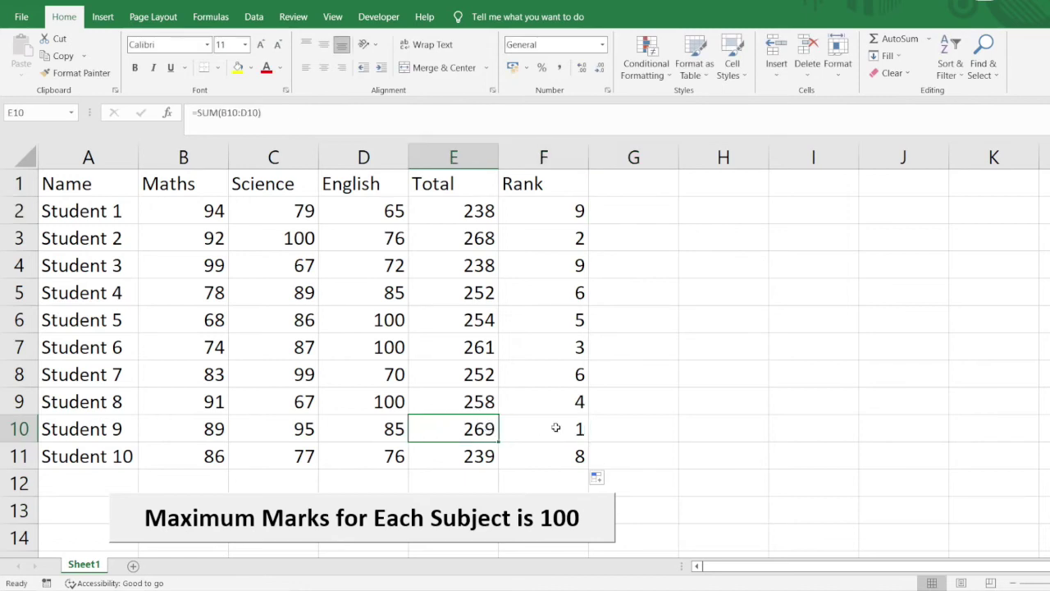
click(533, 431)
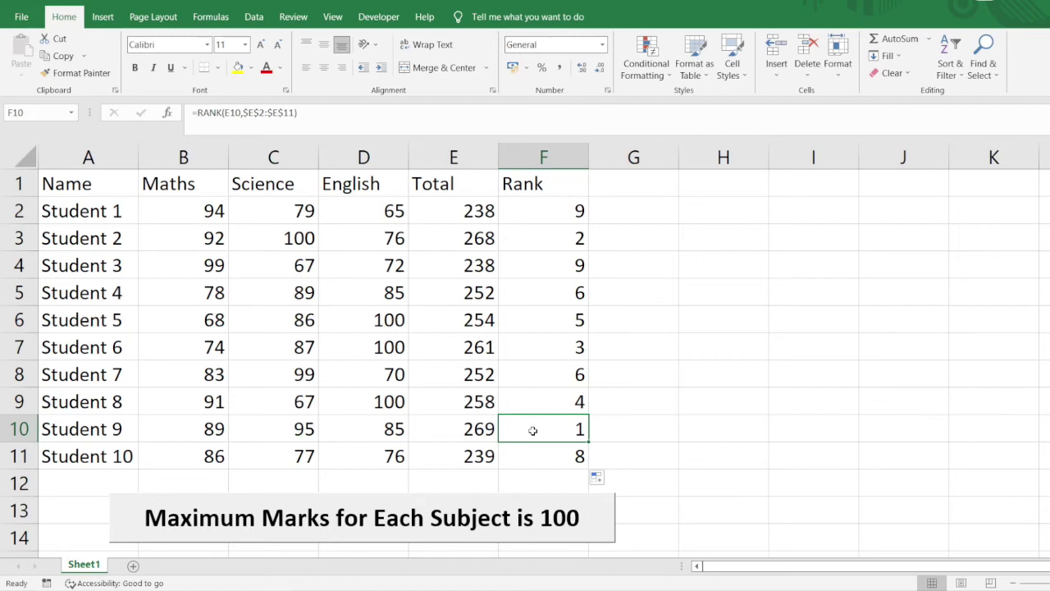
click(487, 233)
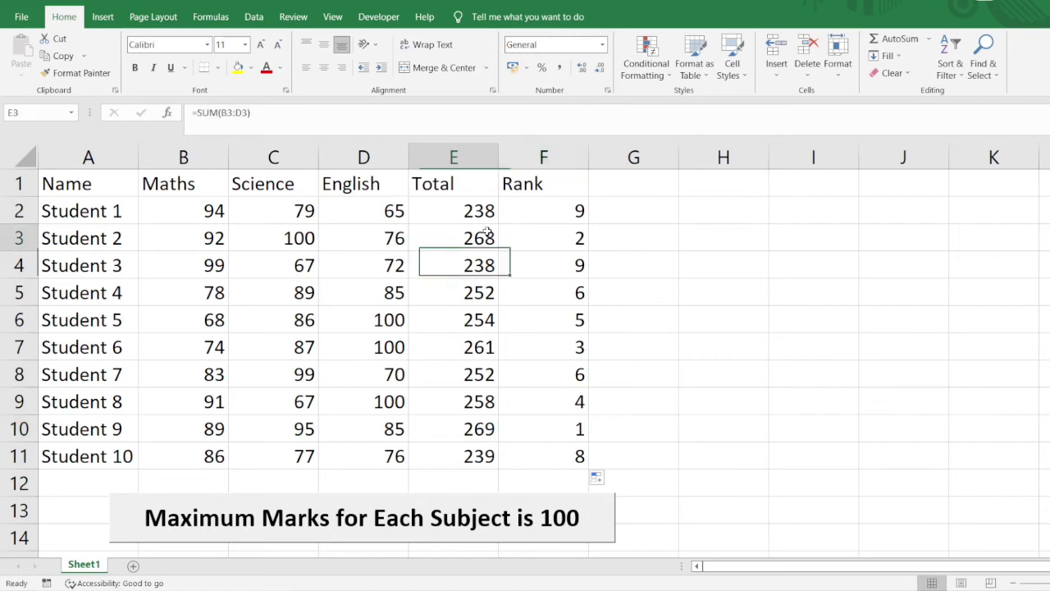
click(572, 233)
click(642, 207)
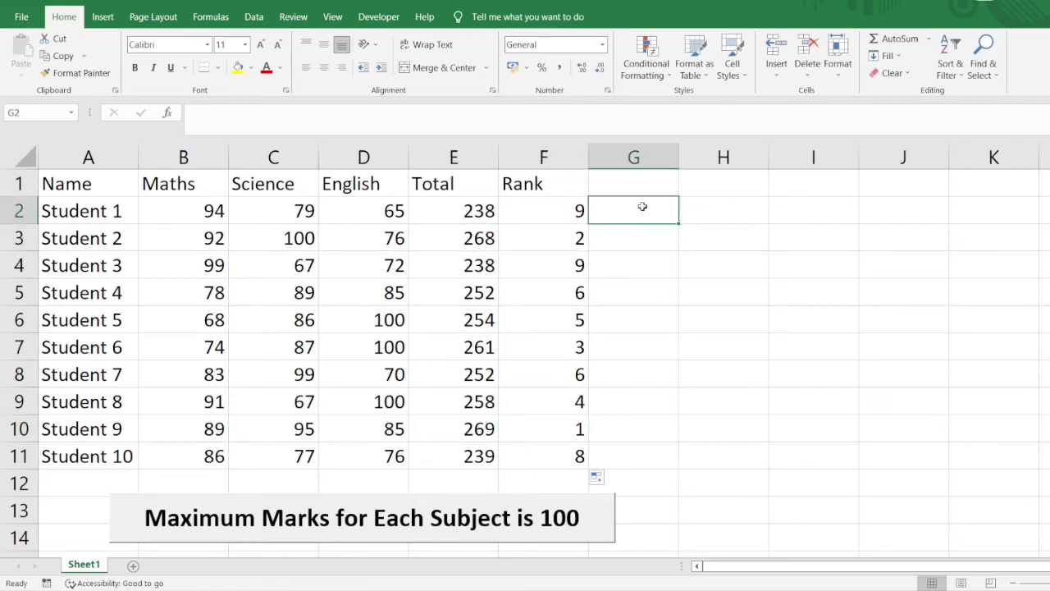
- Enter the relative formula =RANK(E2,E2:E11) in G2, fixing the mistyped function name
text(=ranl)
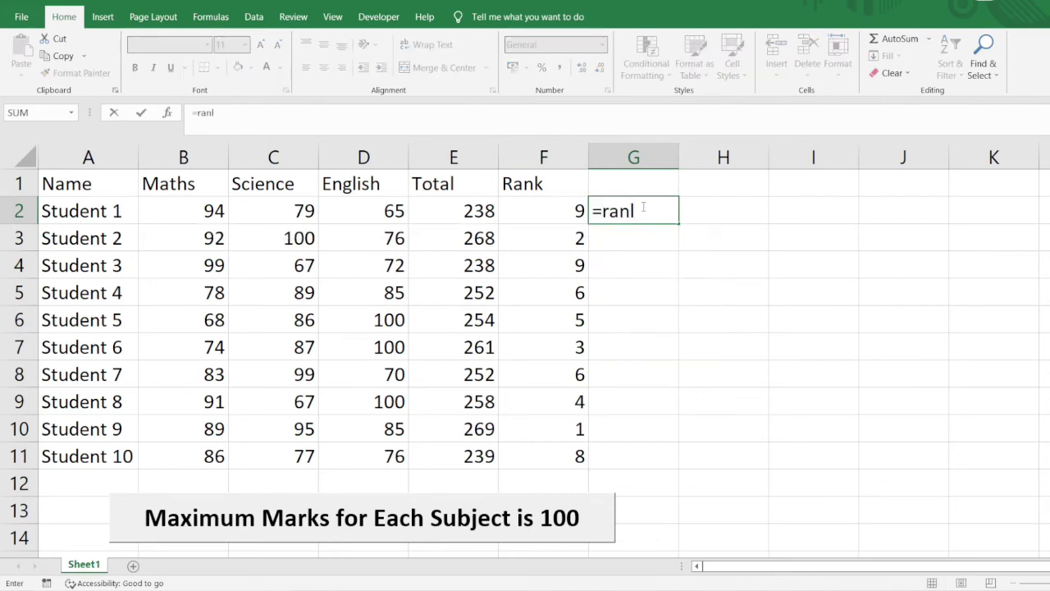
key(BackSpace)
text(k()
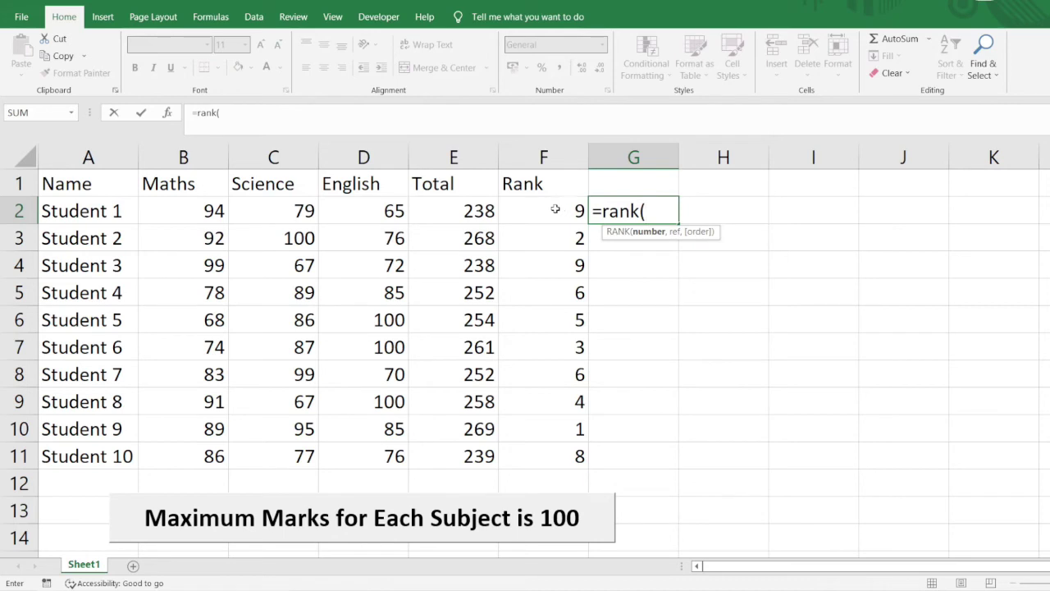
click(473, 210)
text(,)
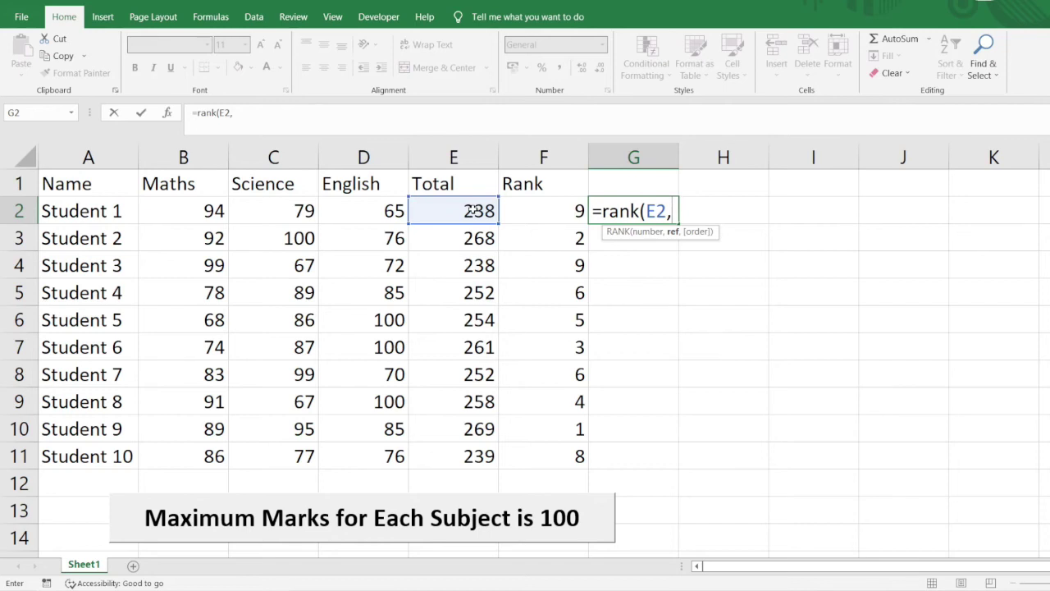
drag(473, 210, 456, 444)
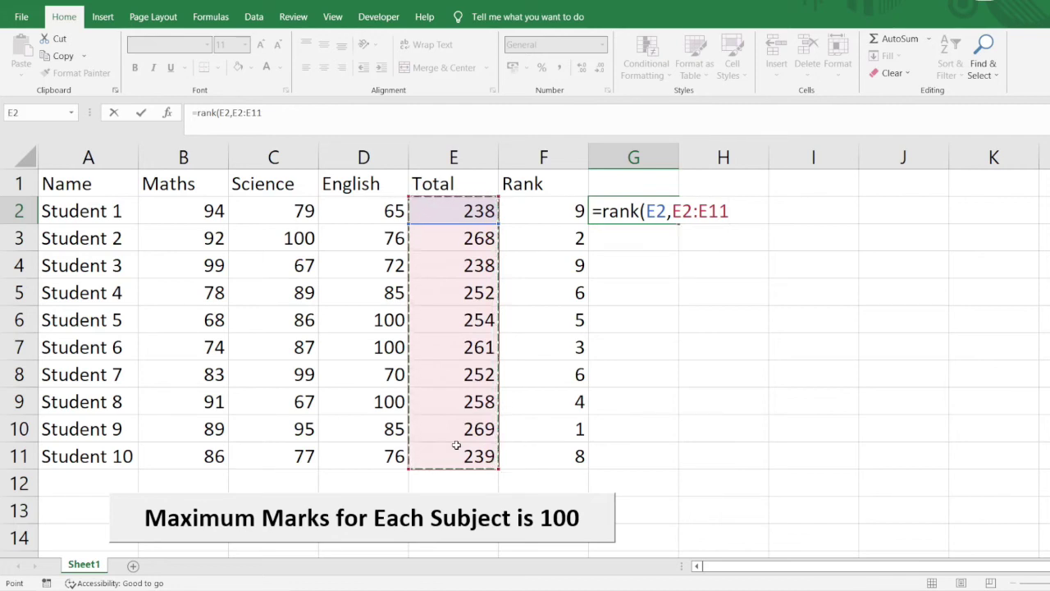
key(Return)
- Copy G2's rank down to G11 and check G10 against the Student 9 and 10 totals
click(609, 212)
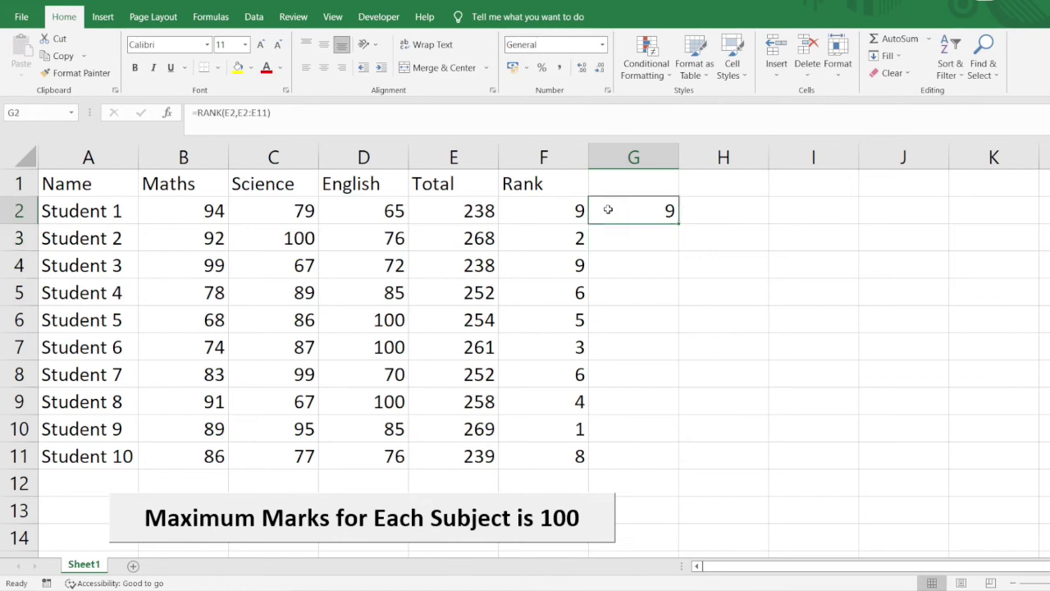
drag(667, 228, 687, 481)
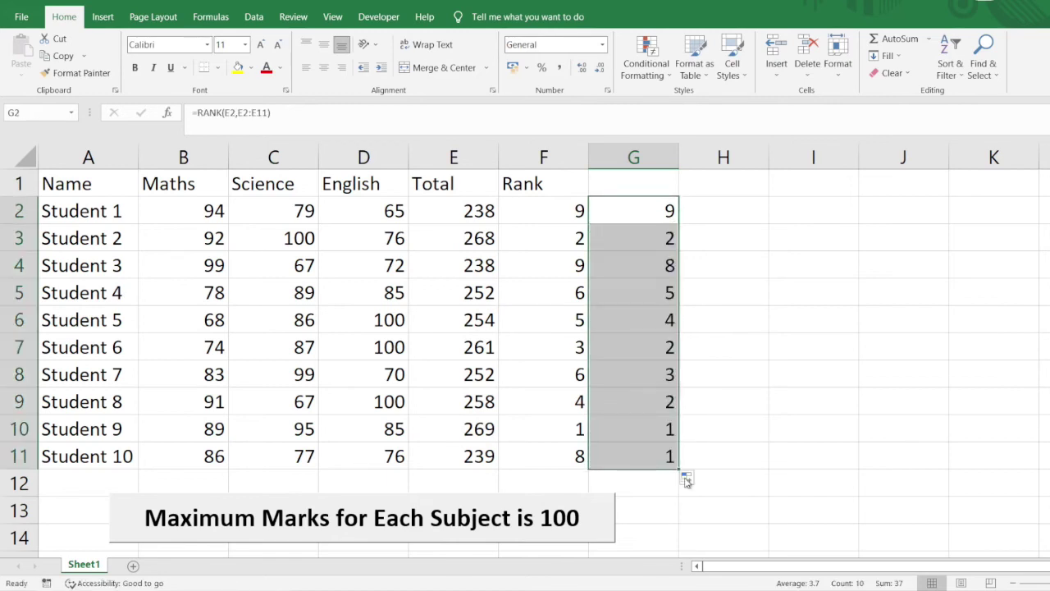
click(643, 439)
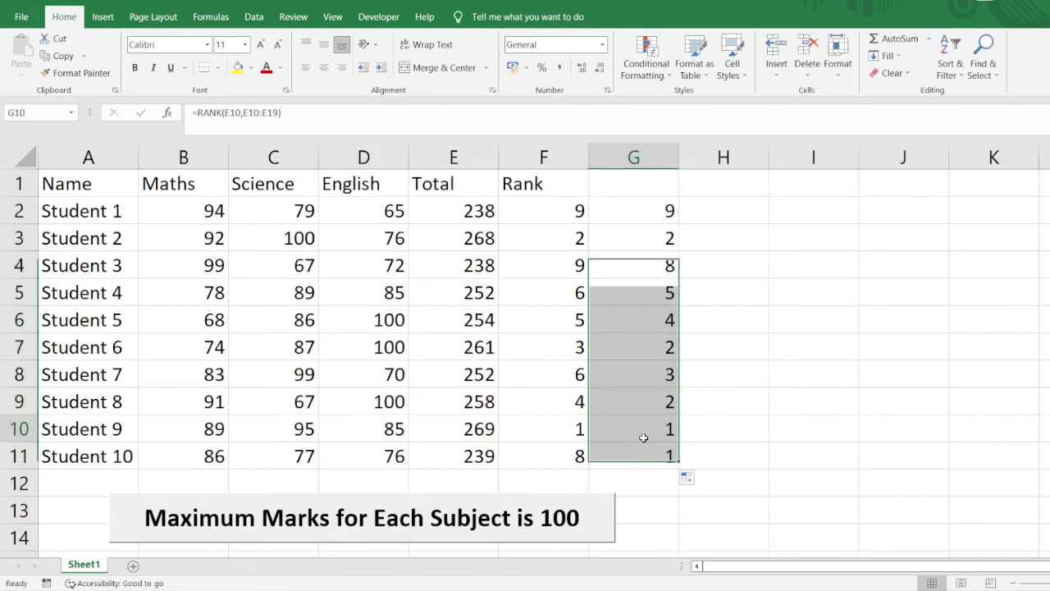
click(480, 437)
click(483, 453)
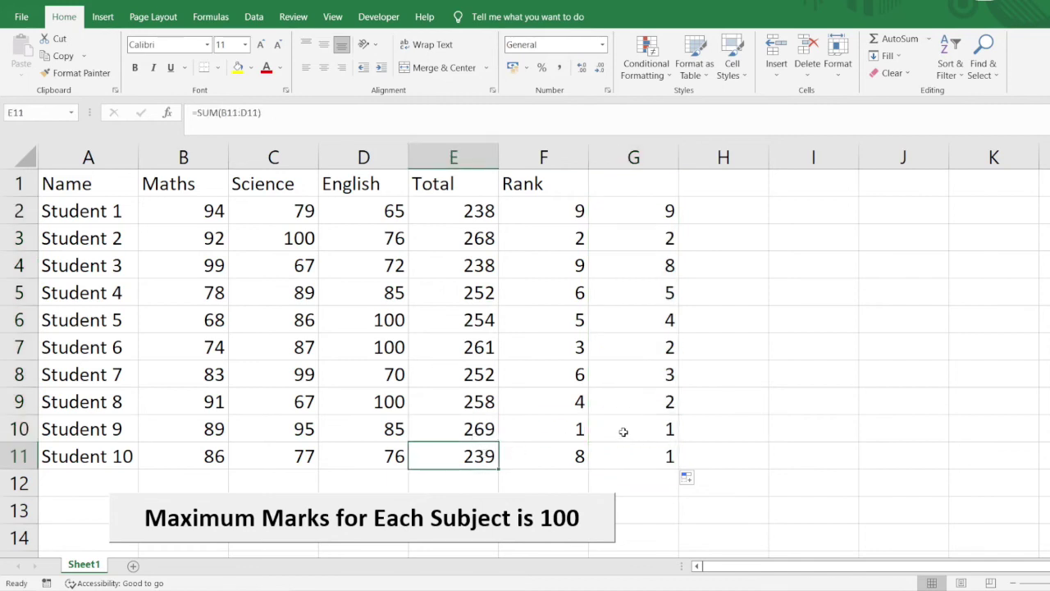
drag(624, 432, 628, 452)
- Fill G11 yellow and highlight its shifted range E11:E20 in the formula bar
click(645, 452)
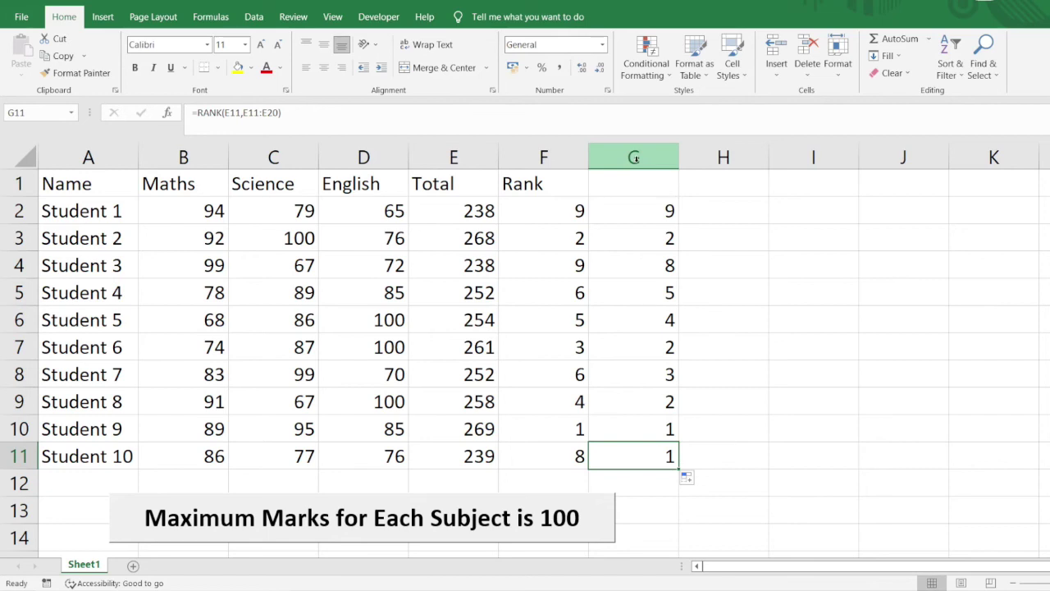
click(237, 68)
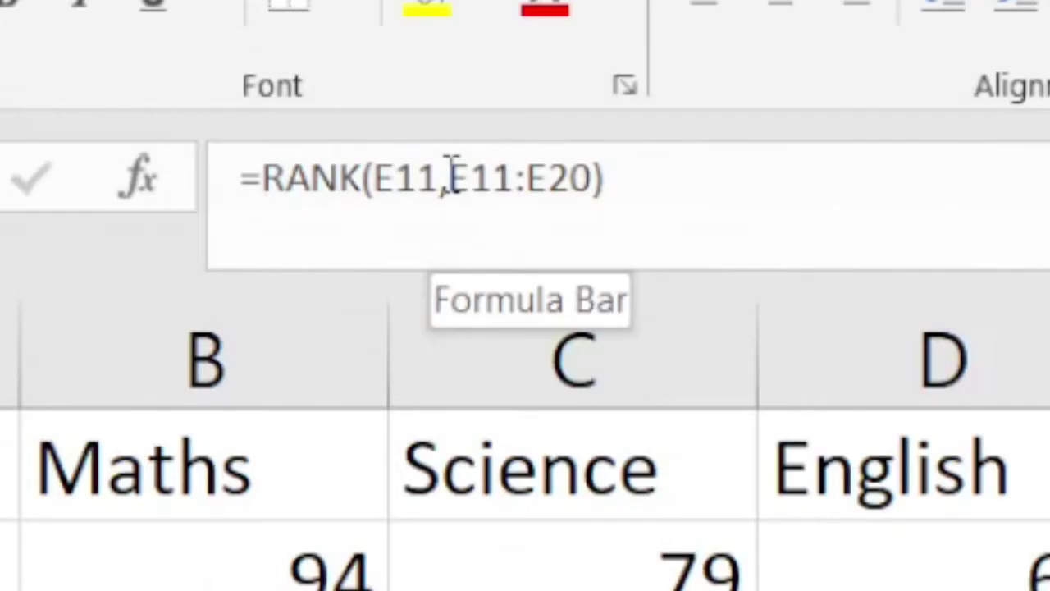
drag(242, 112, 266, 110)
drag(541, 162, 592, 179)
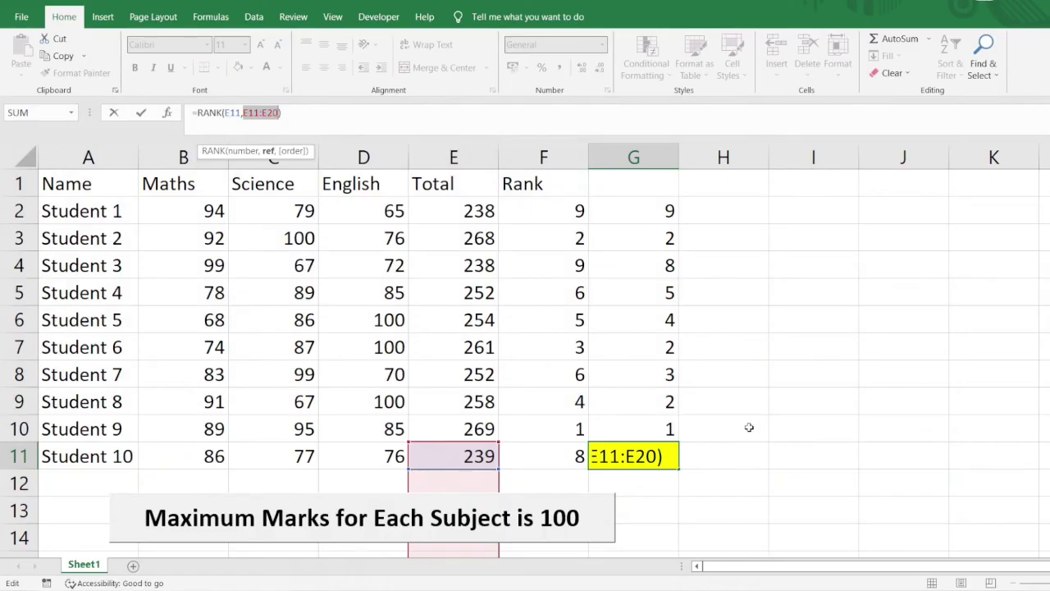
scroll(749, 426, down, 4)
scroll(749, 427, up, 2)
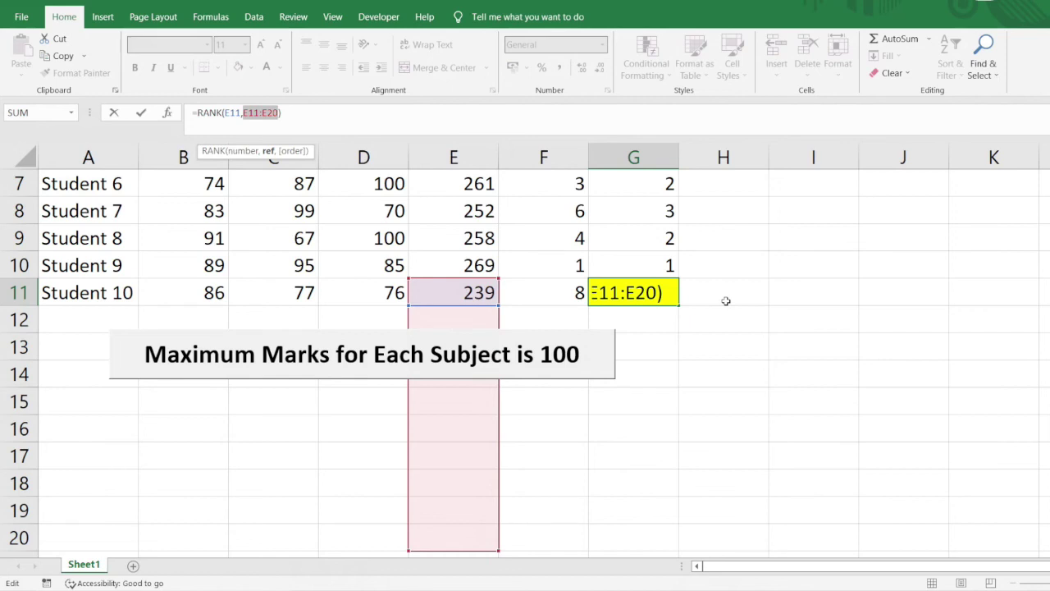
key(Return)
- Compare the rank formulas in G6 and G2 with the absolute one in F2
scroll(727, 300, up, 2)
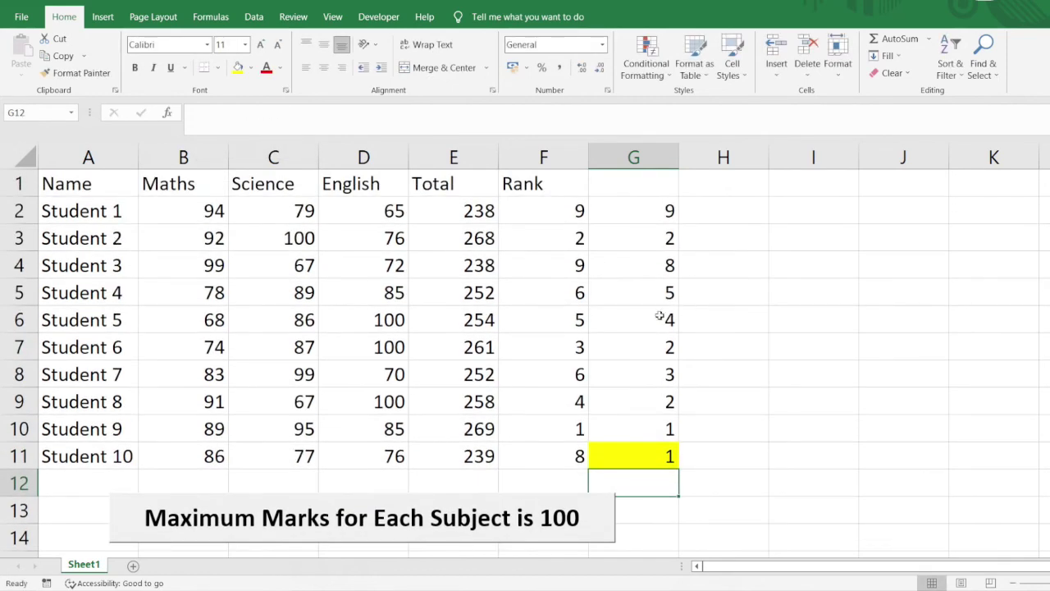
click(643, 314)
click(647, 203)
click(560, 214)
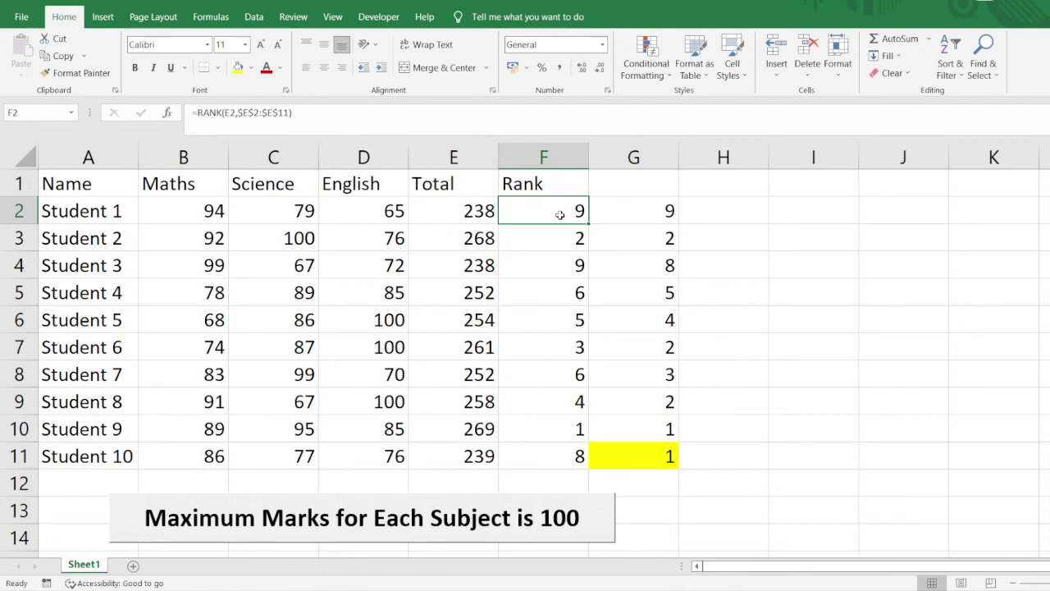
- Shade cell G6 Orange Accent 2 Lighter 40%
click(646, 201)
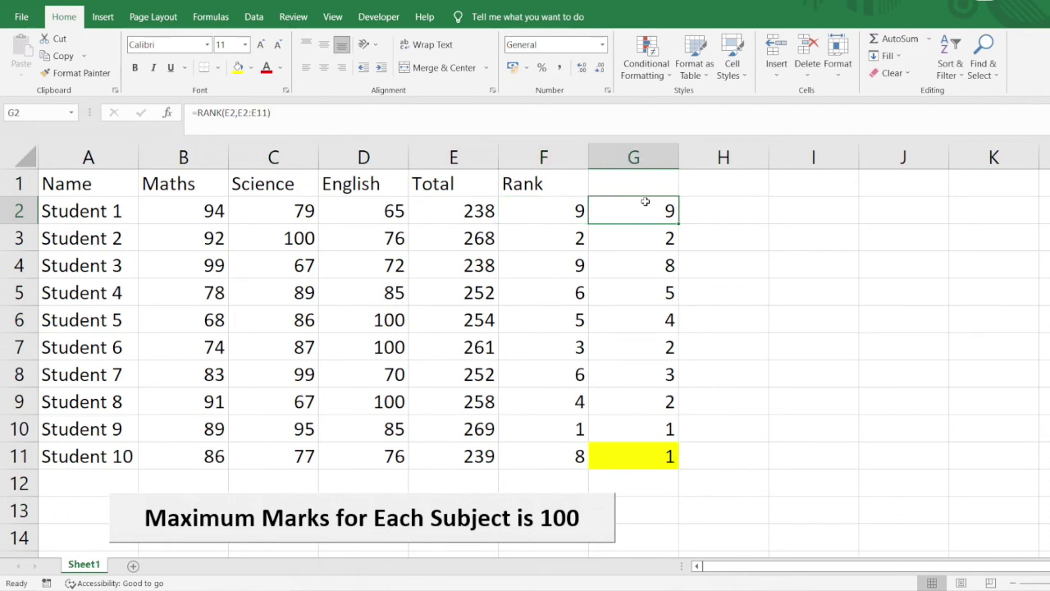
click(636, 324)
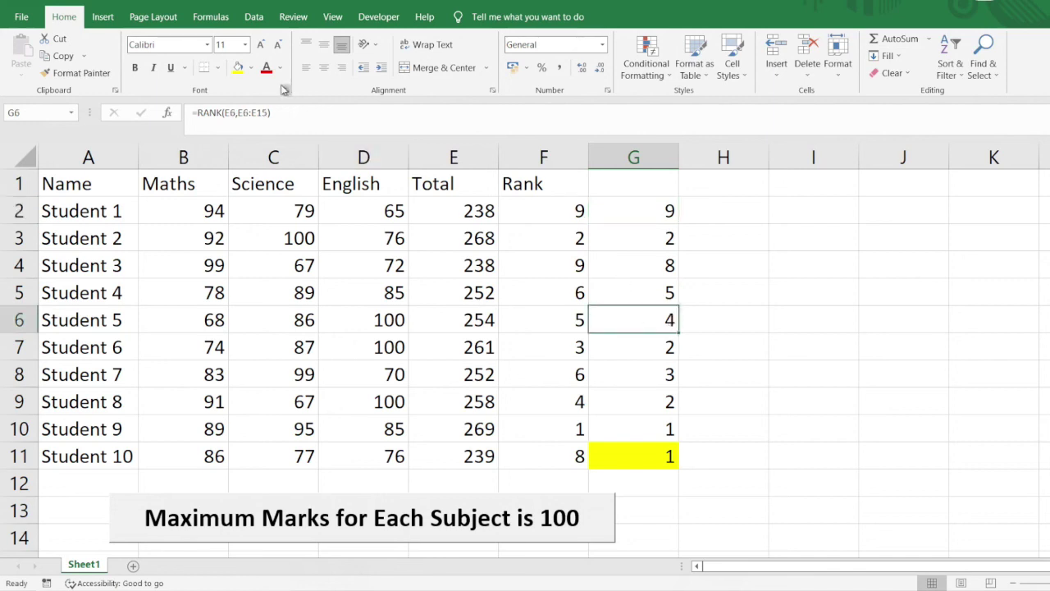
click(252, 67)
click(297, 133)
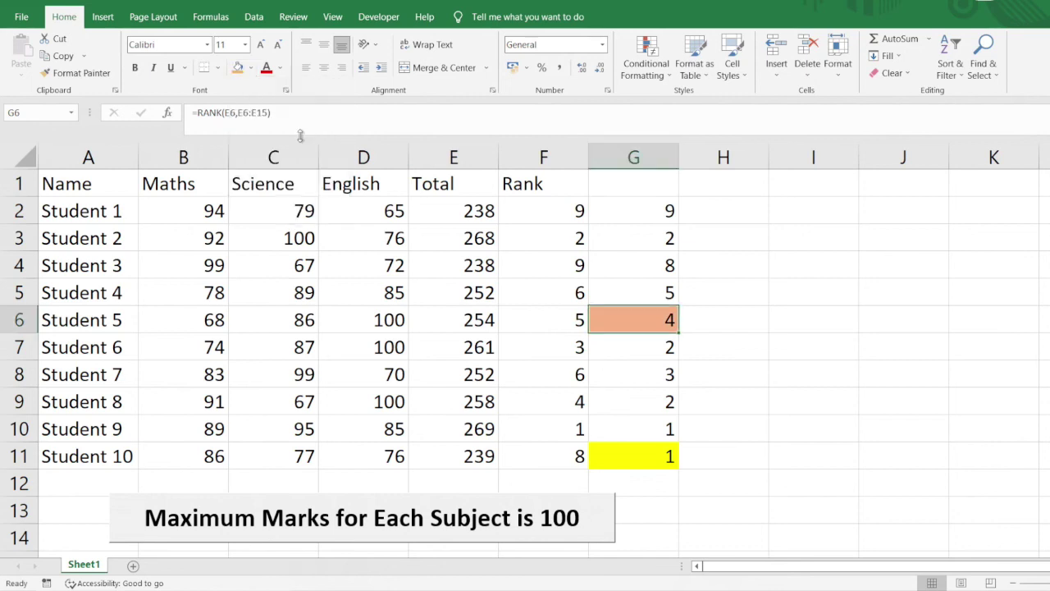
- Highlight G6's shifted range E6:E15 in the formula bar
click(239, 112)
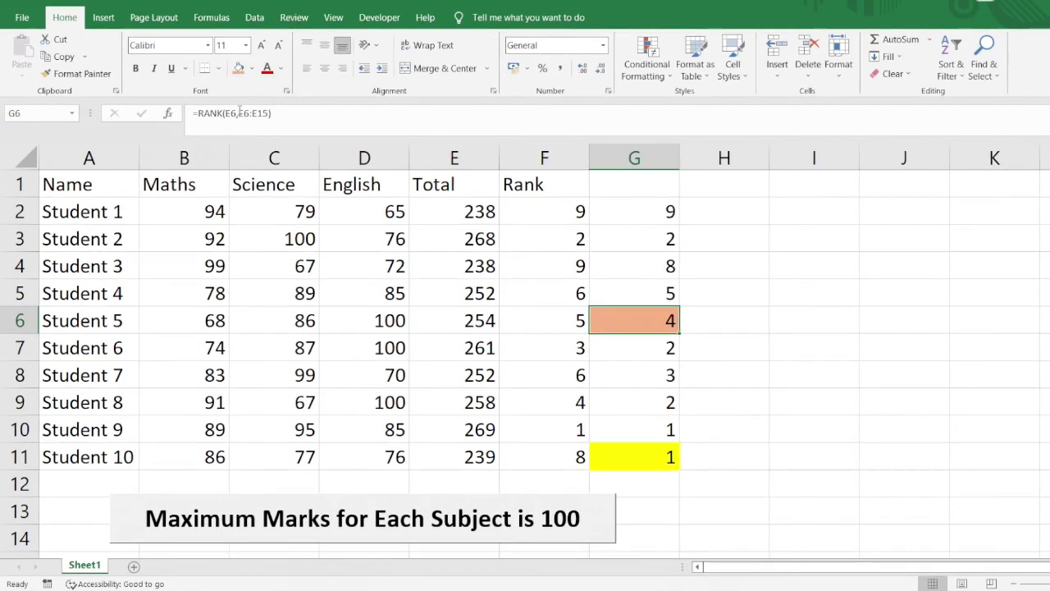
drag(239, 112, 260, 110)
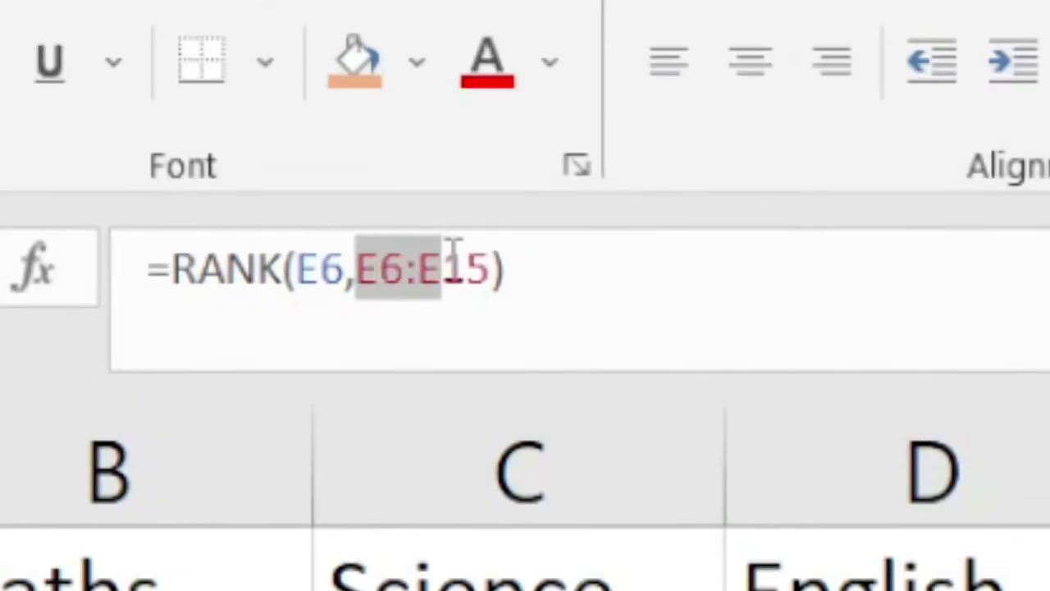
drag(452, 250, 497, 268)
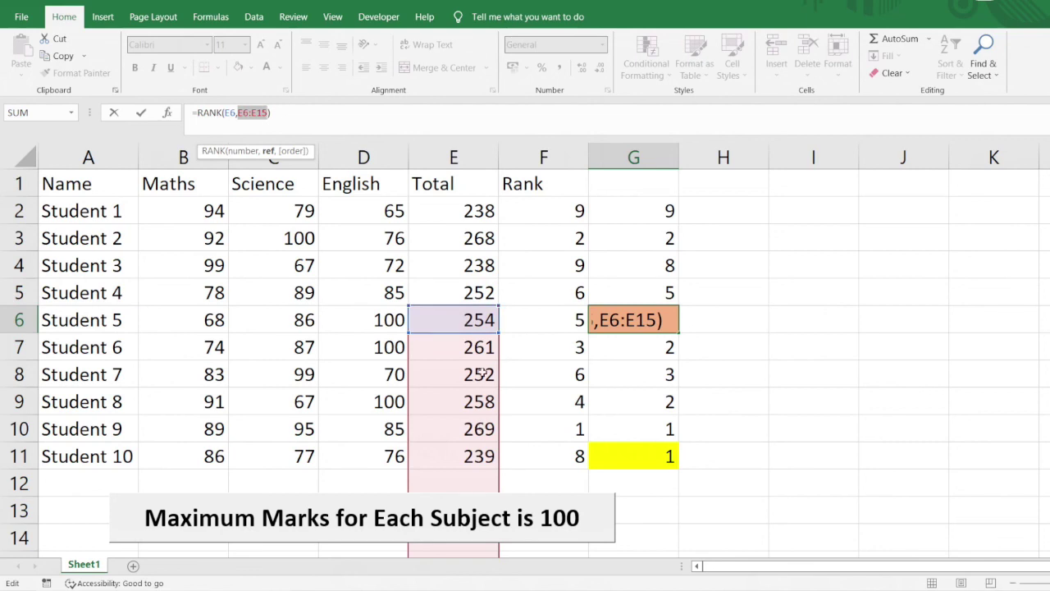
scroll(474, 337, down, 1)
scroll(474, 336, up, 1)
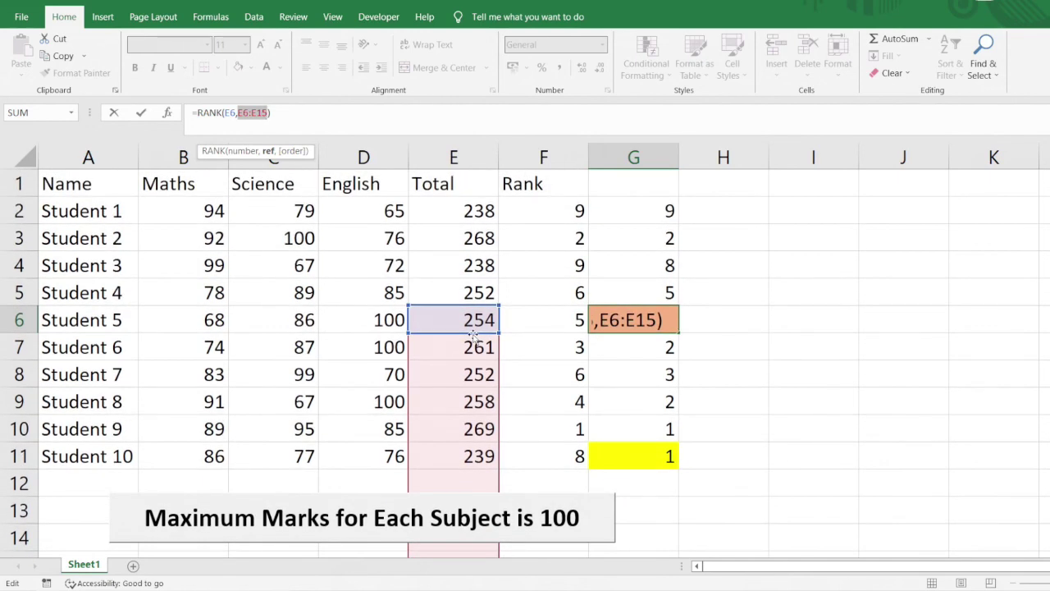
key(Return)
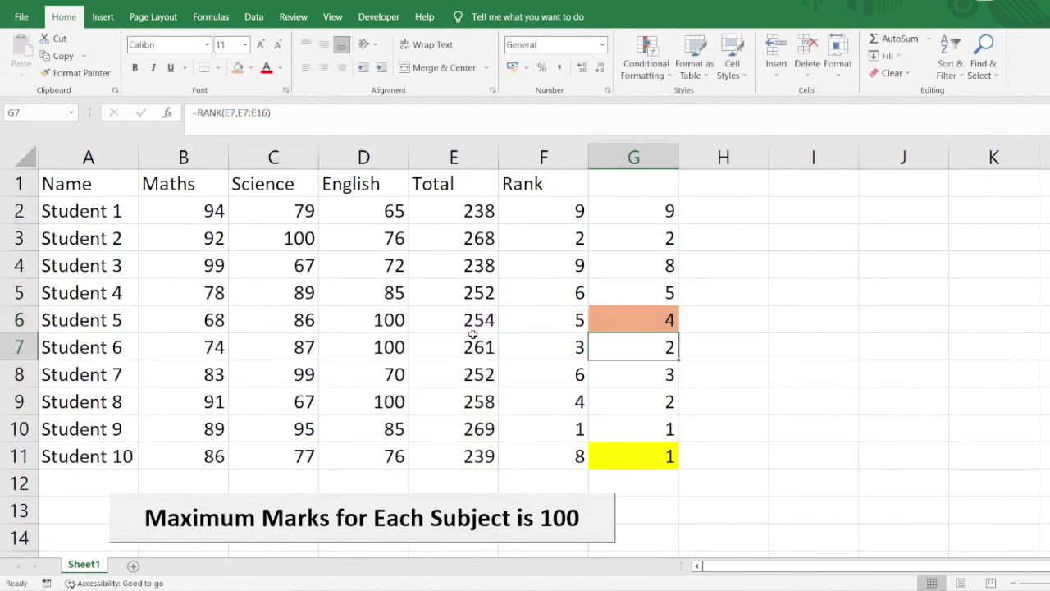
click(565, 331)
click(624, 292)
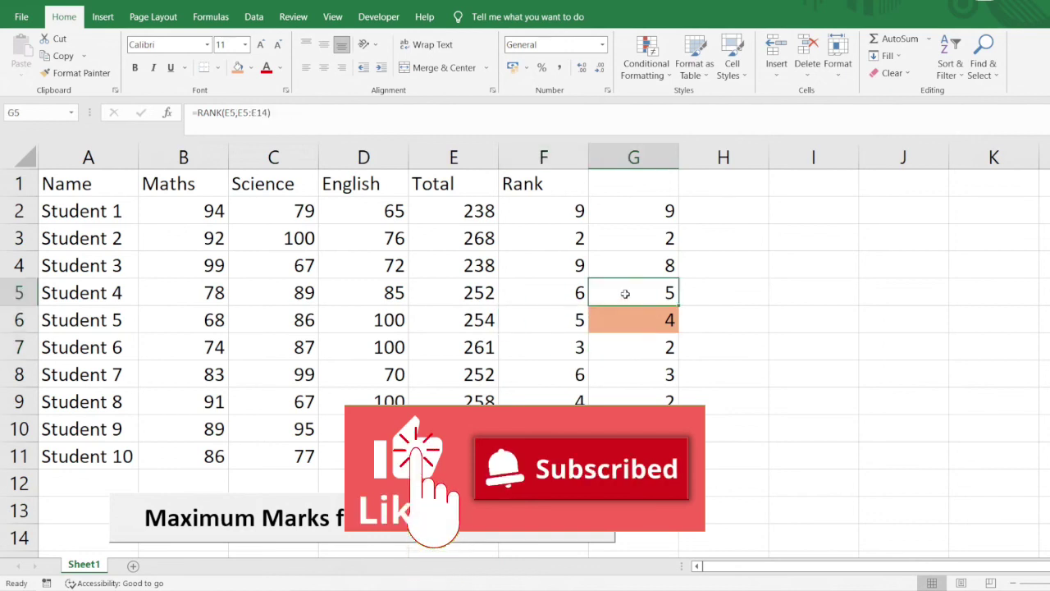
click(544, 290)
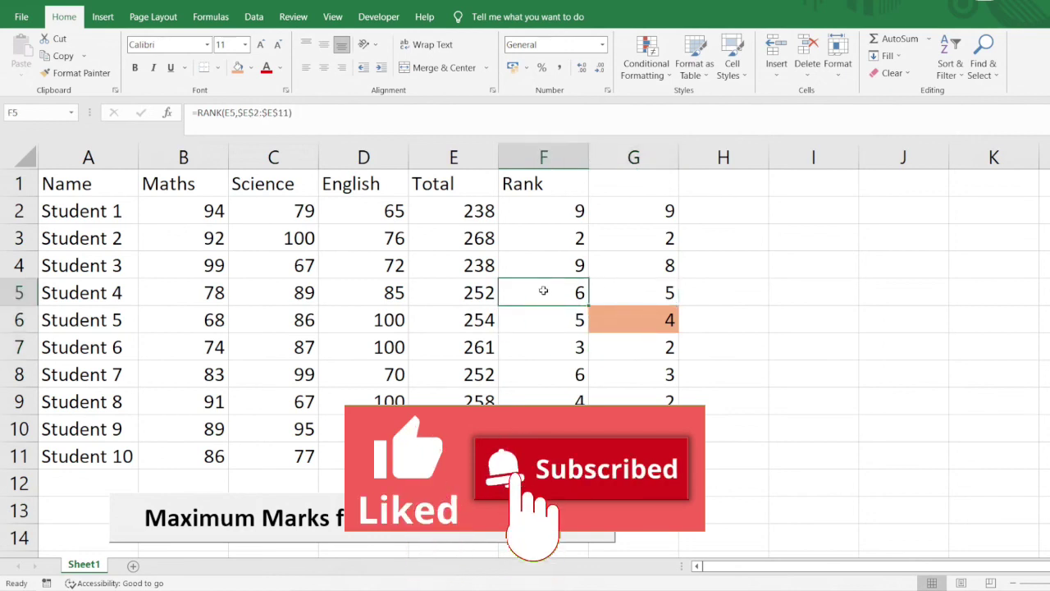